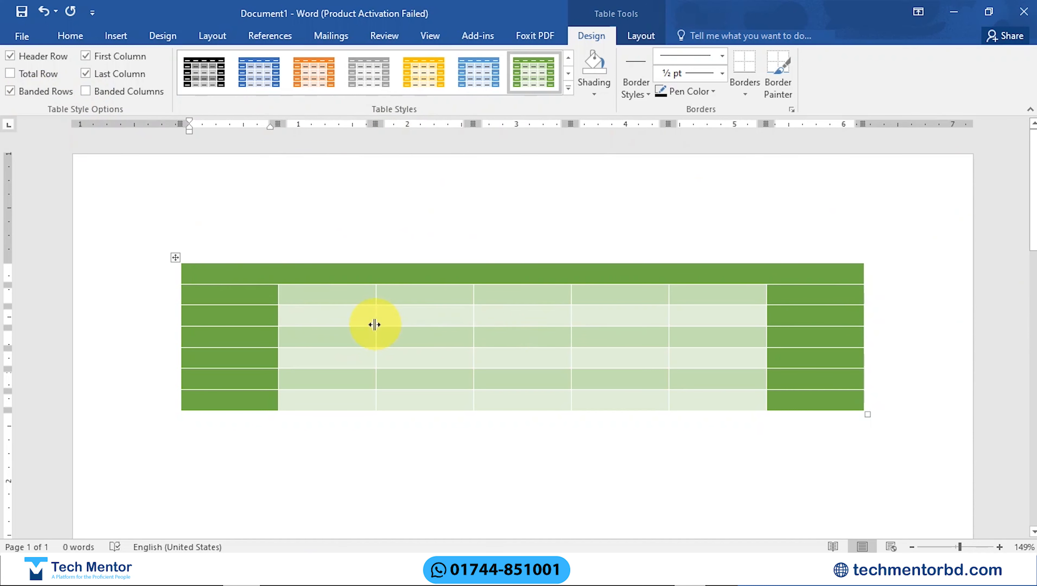
Step: Turn on banded columns and the total row for the table, and turn off its banded rows
click(87, 92)
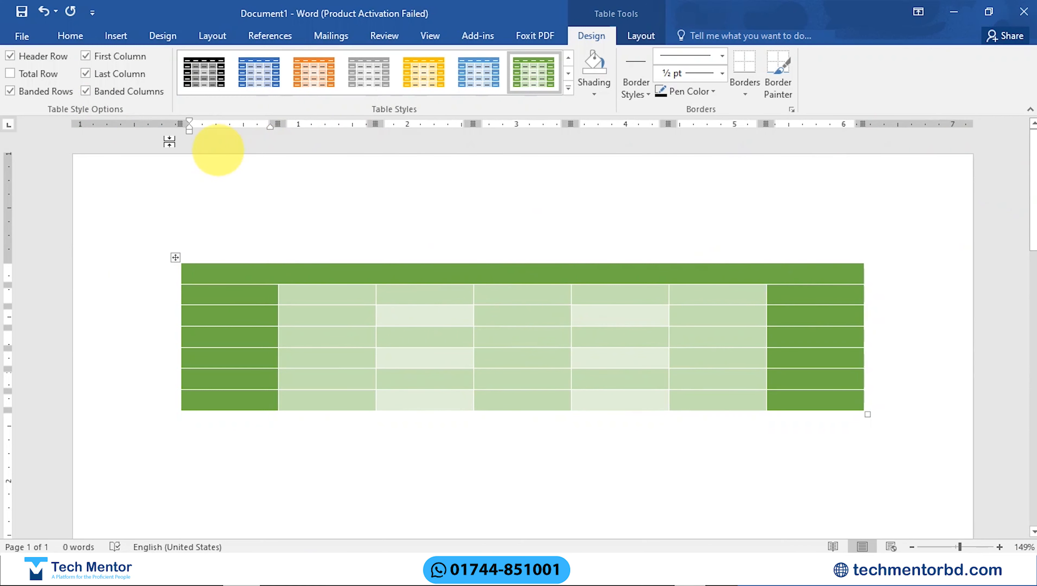
click(11, 91)
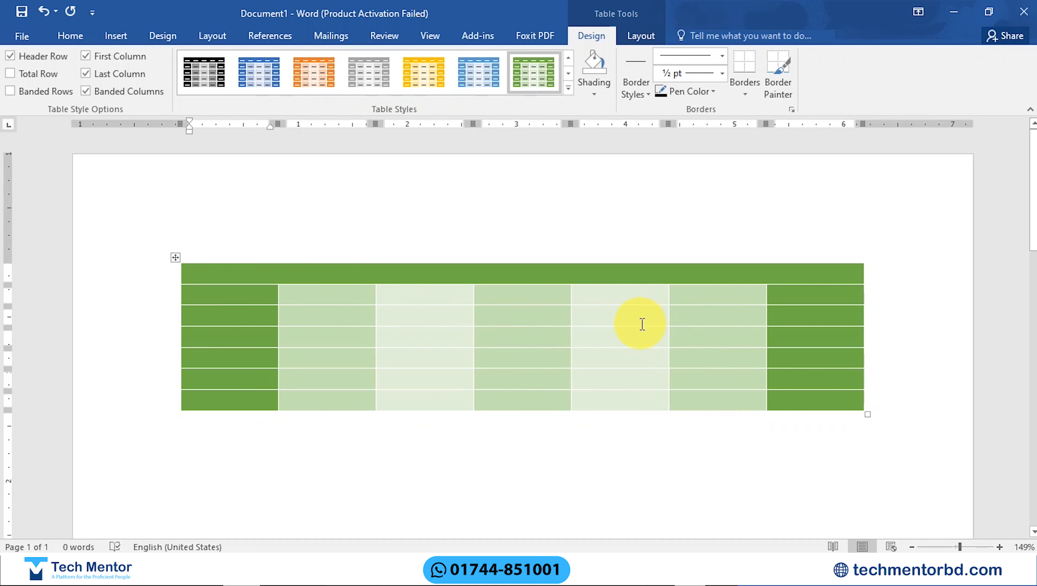
click(11, 75)
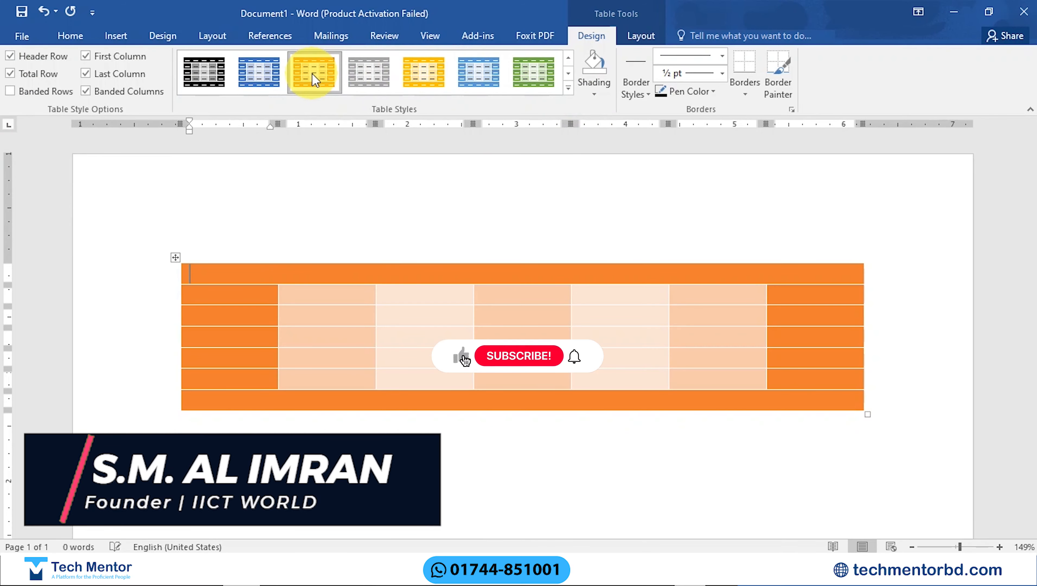
Step: Apply the blue Grid Table 5 Dark - Accent 1 style and toggle the header row formatting off and on again
click(259, 73)
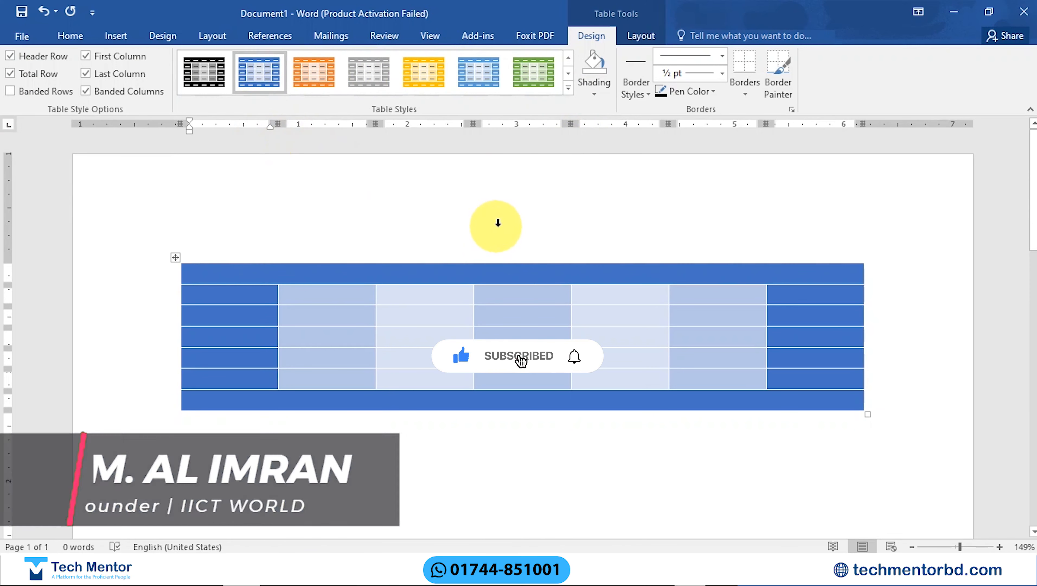
click(11, 56)
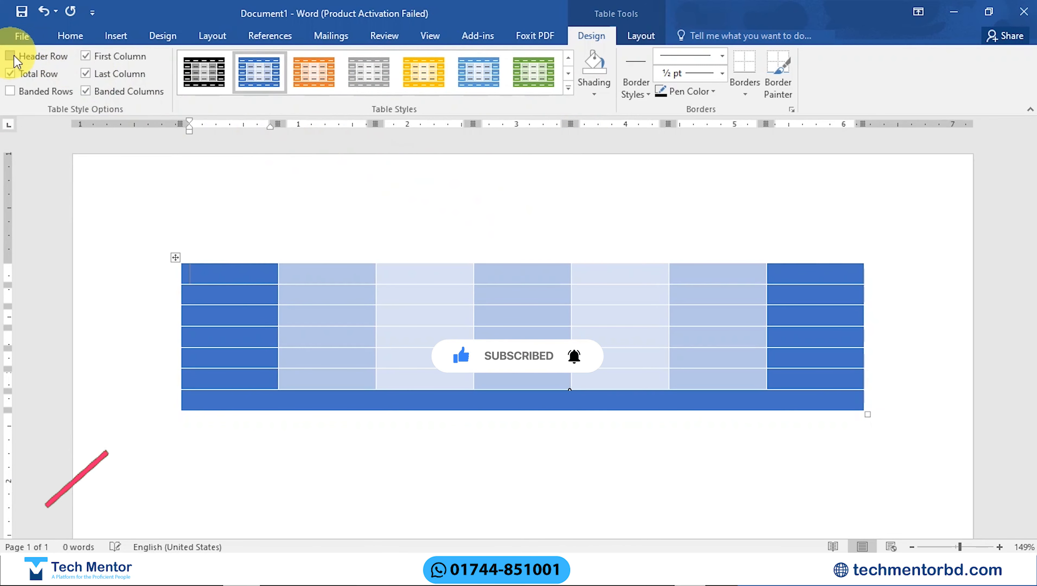
click(12, 56)
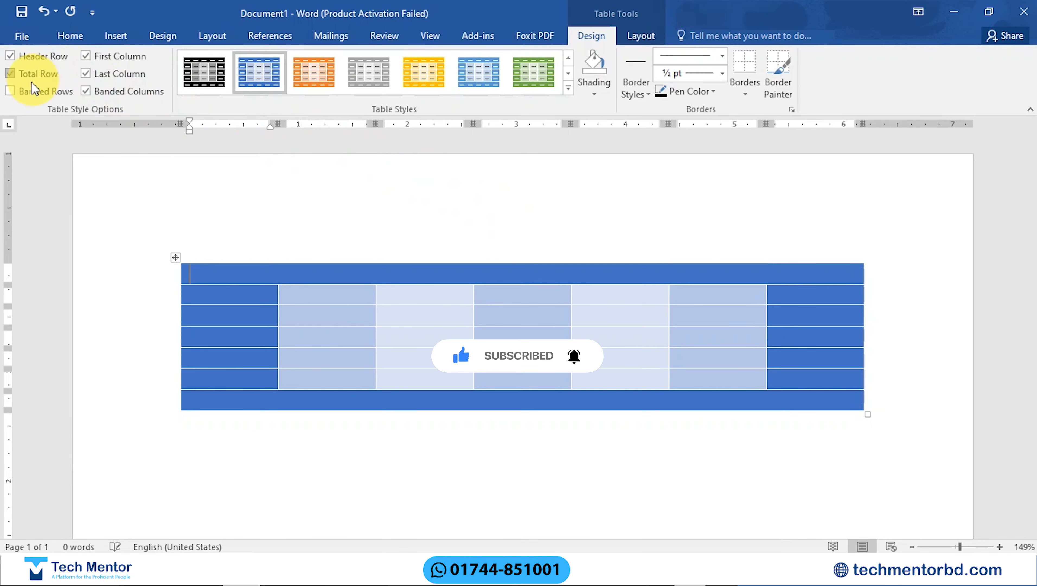
Step: Turn off the table's banded columns, last column and total row formatting, and turn banded rows back on
click(85, 91)
click(87, 74)
click(19, 76)
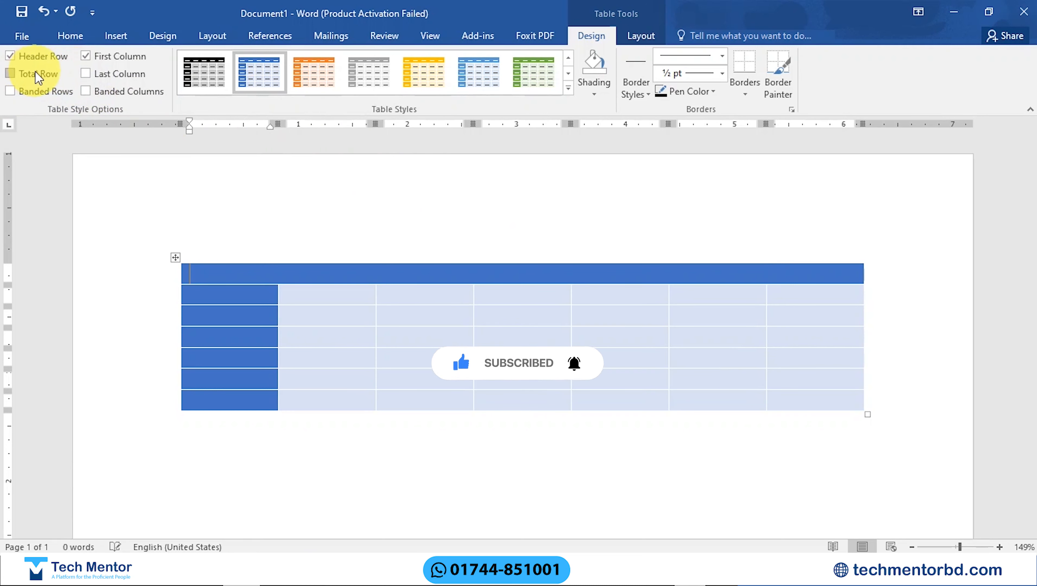
click(88, 57)
click(70, 91)
click(90, 91)
click(89, 91)
click(89, 75)
click(94, 75)
click(10, 75)
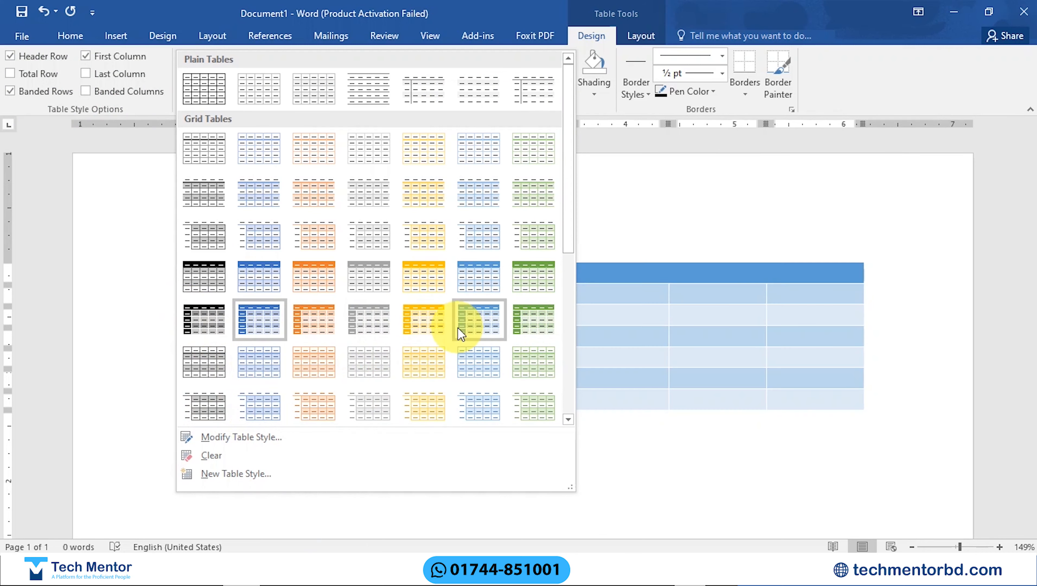
Step: Examine the current table style's modification options: name, base style, formatting scope, font color, line weight, border color and fill, leaving them unchanged
click(255, 437)
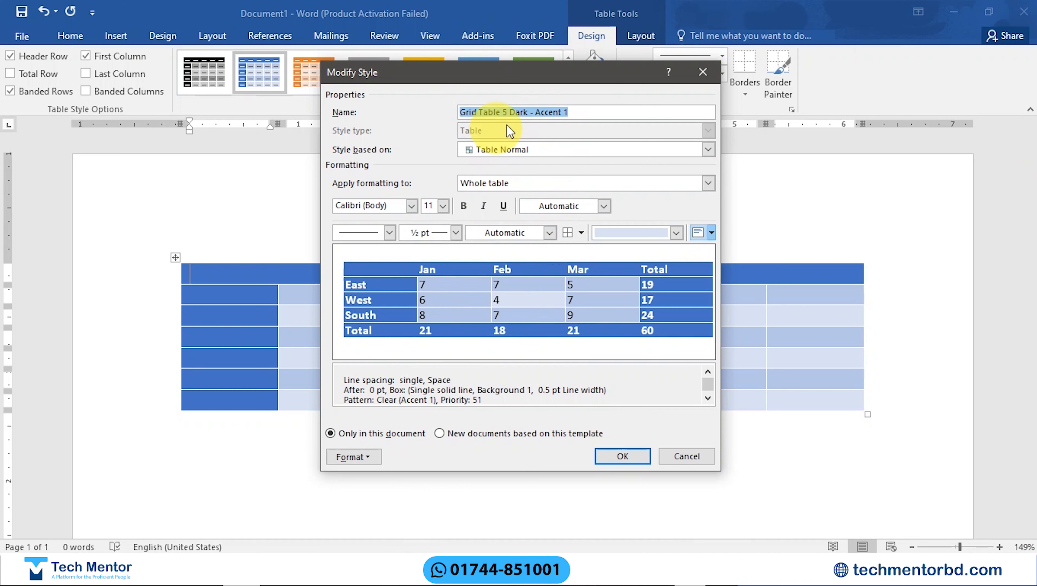
drag(572, 112, 508, 112)
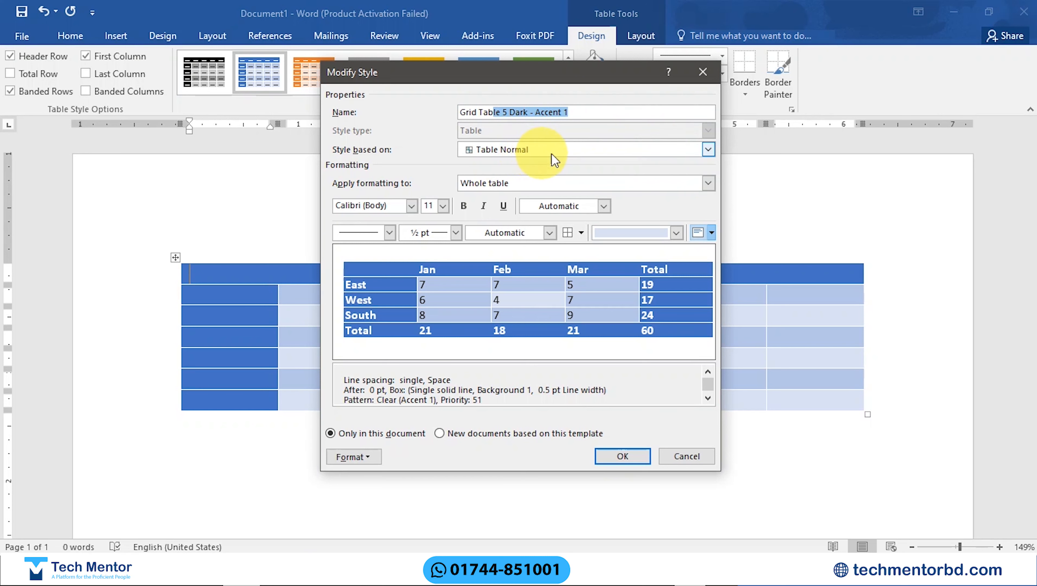
click(602, 151)
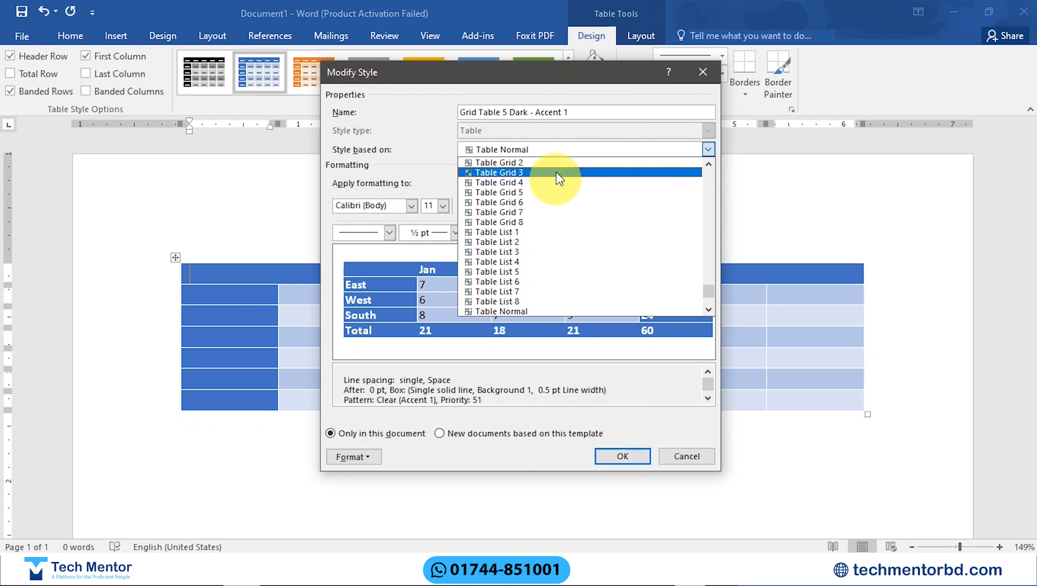
click(541, 150)
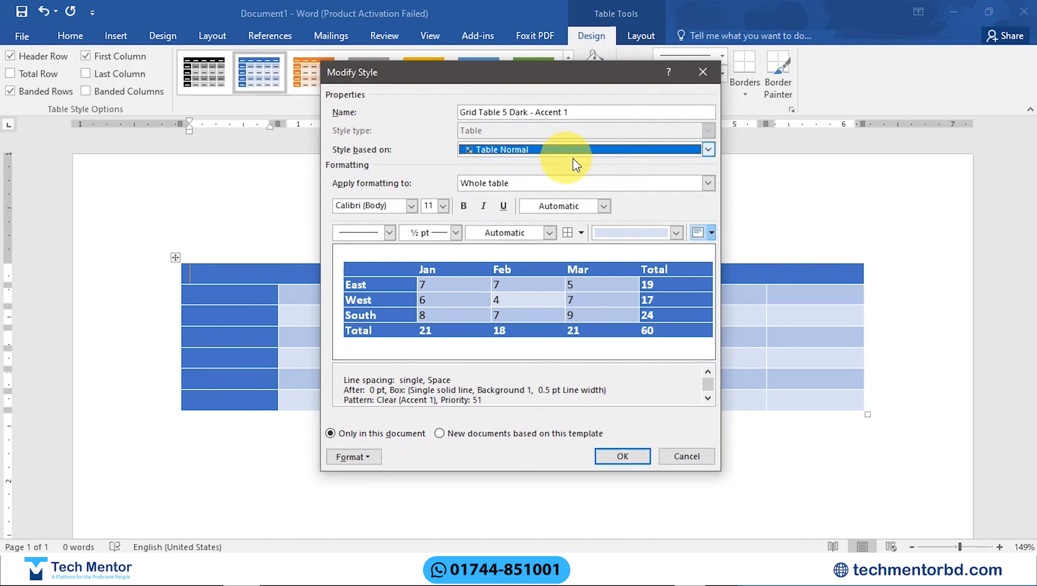
click(556, 192)
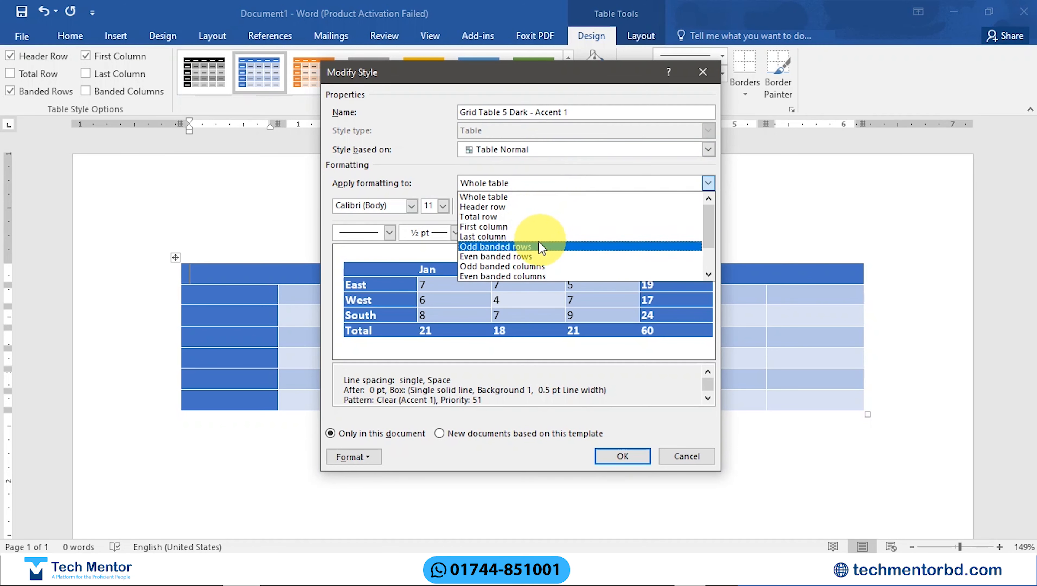
click(429, 182)
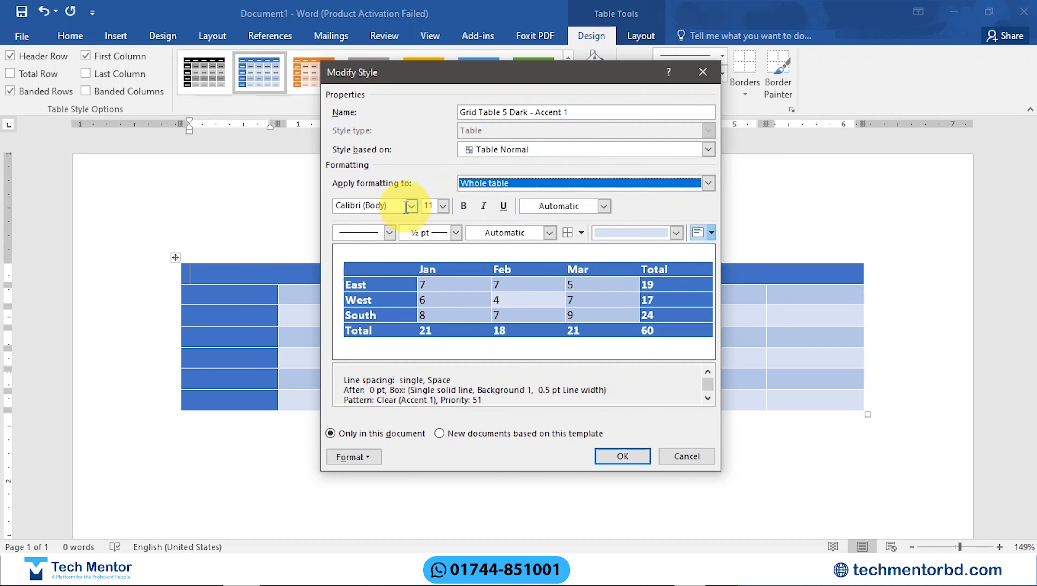
click(559, 205)
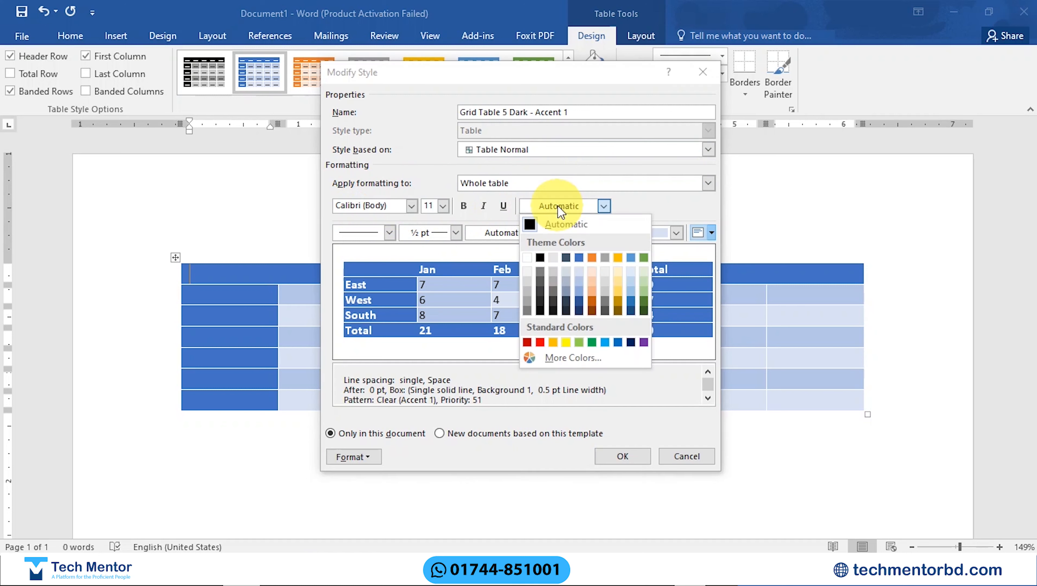
click(582, 208)
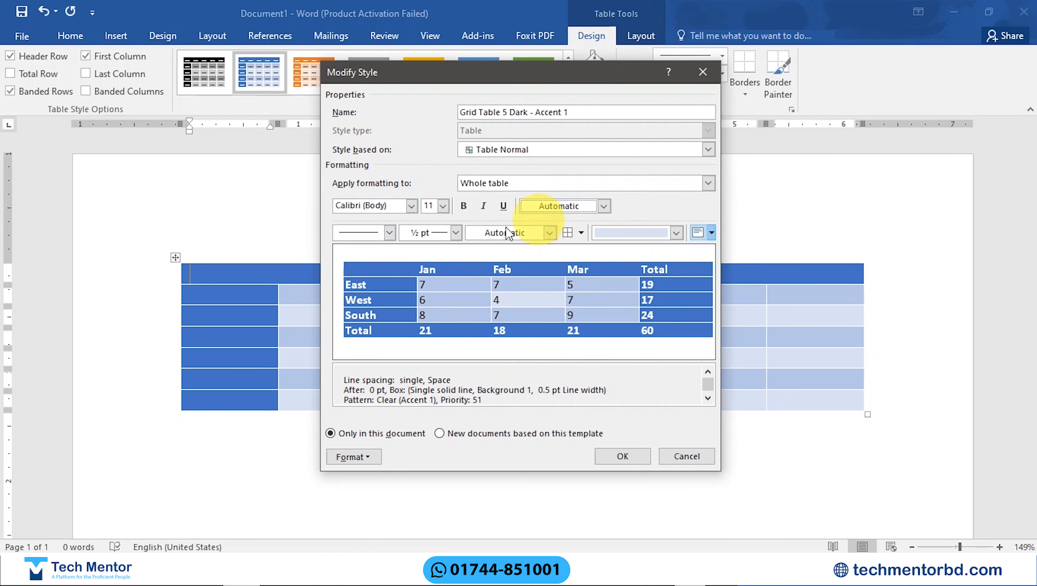
click(456, 233)
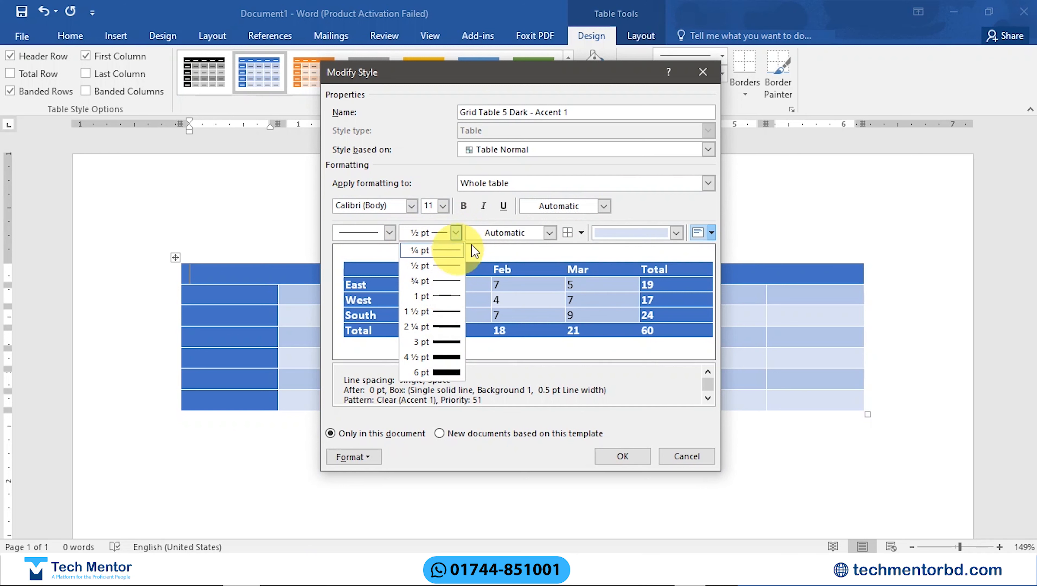
click(550, 233)
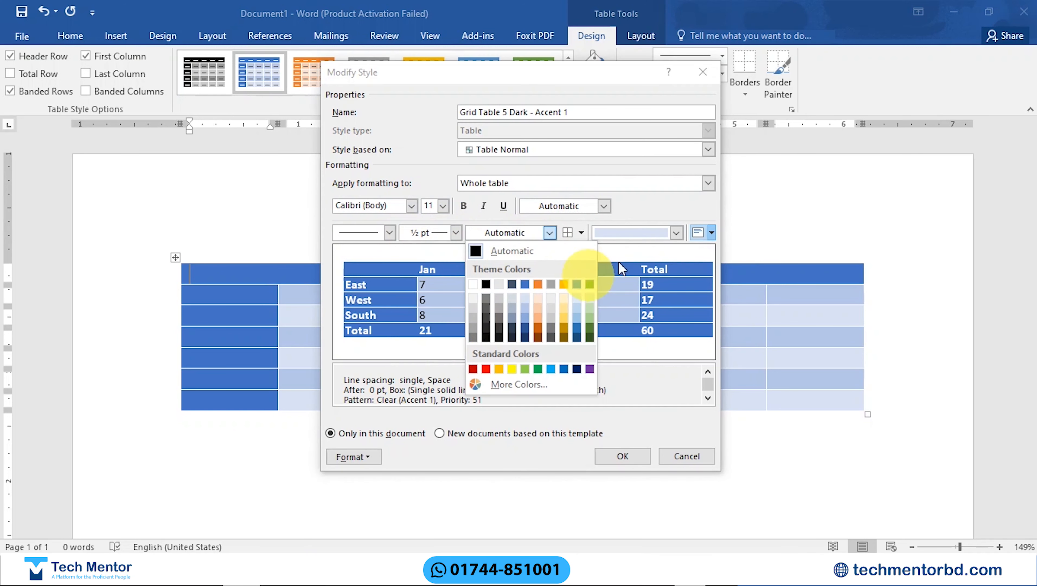
click(675, 233)
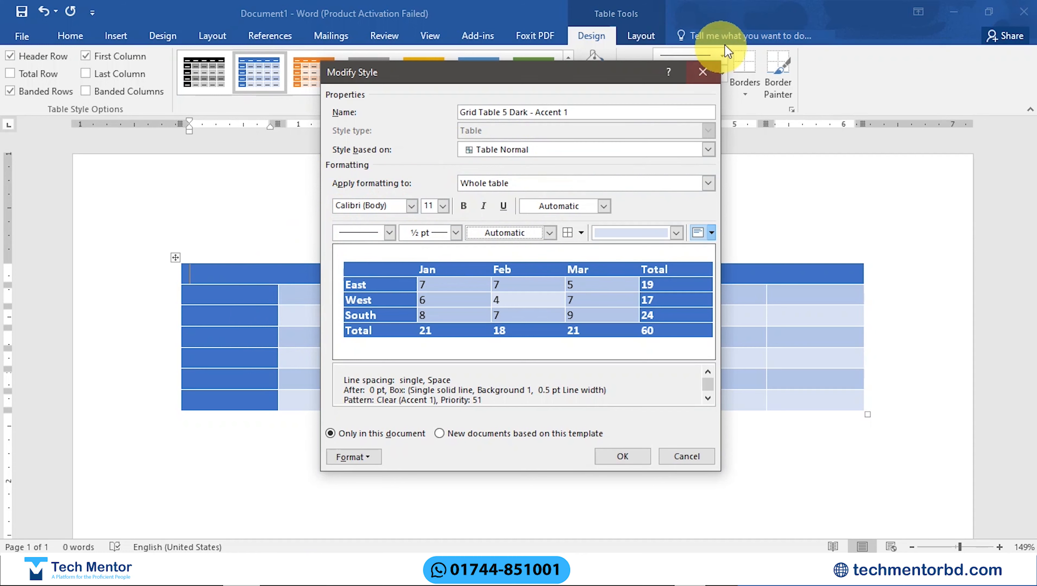
click(704, 74)
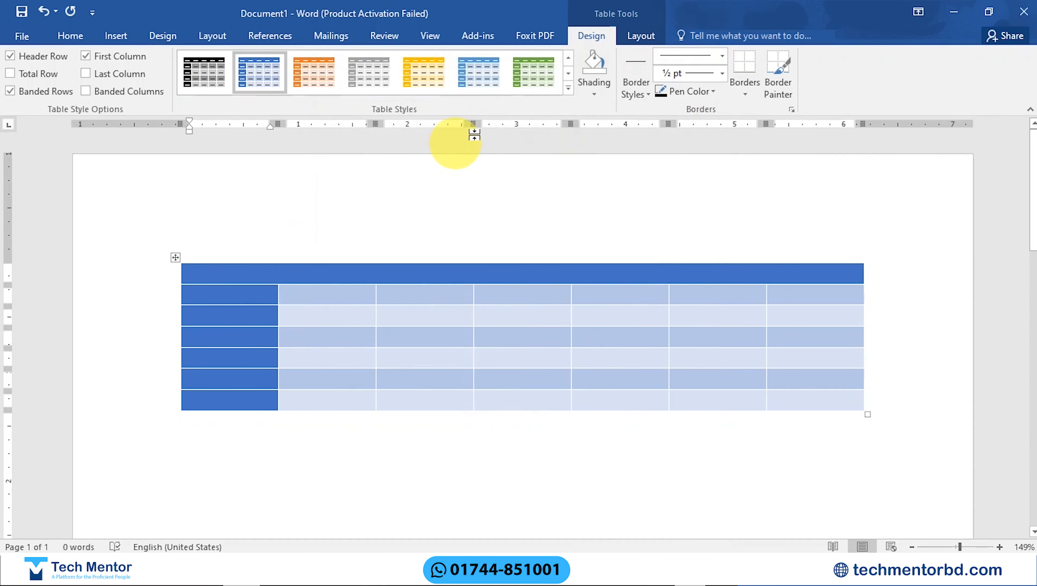
Step: Clear the style from the table and delete the whole table from the document
click(569, 90)
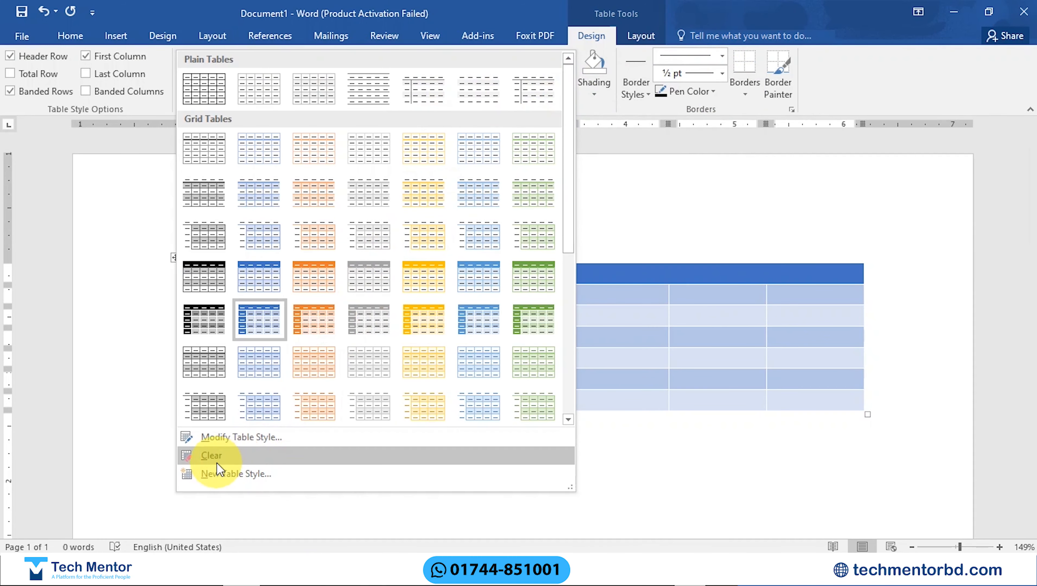
click(237, 461)
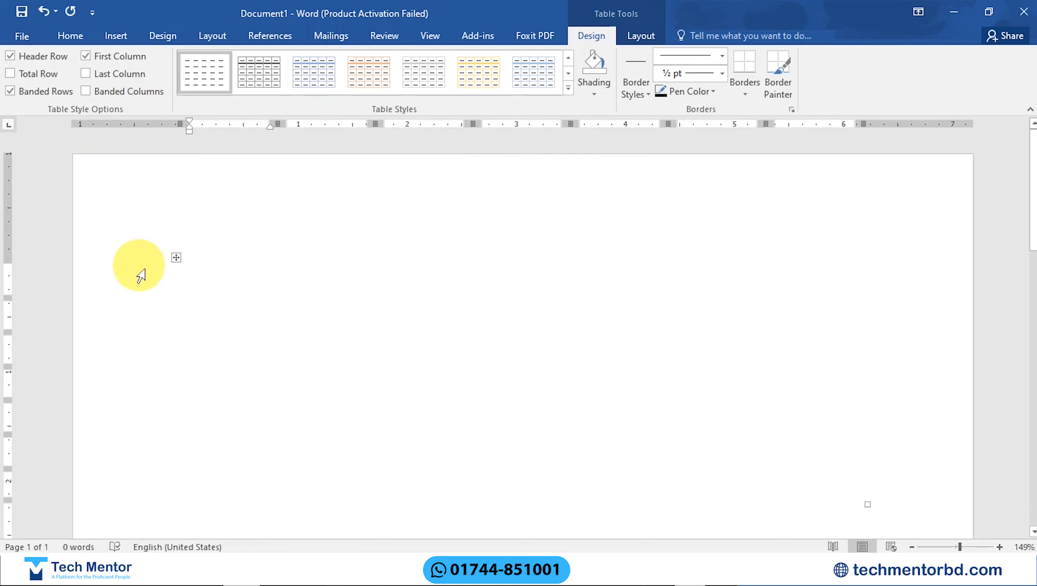
click(176, 259)
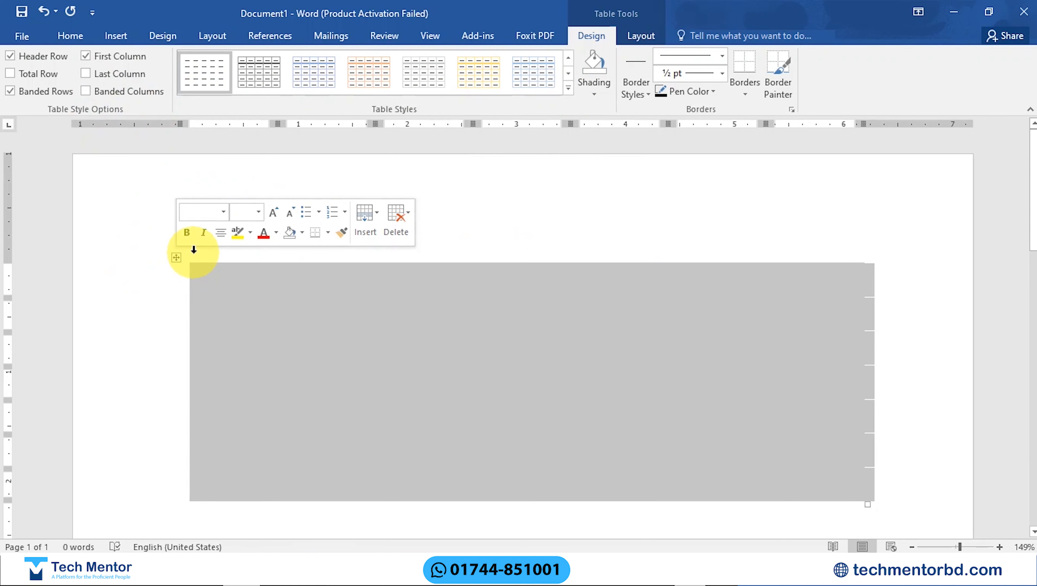
key(BackSpace)
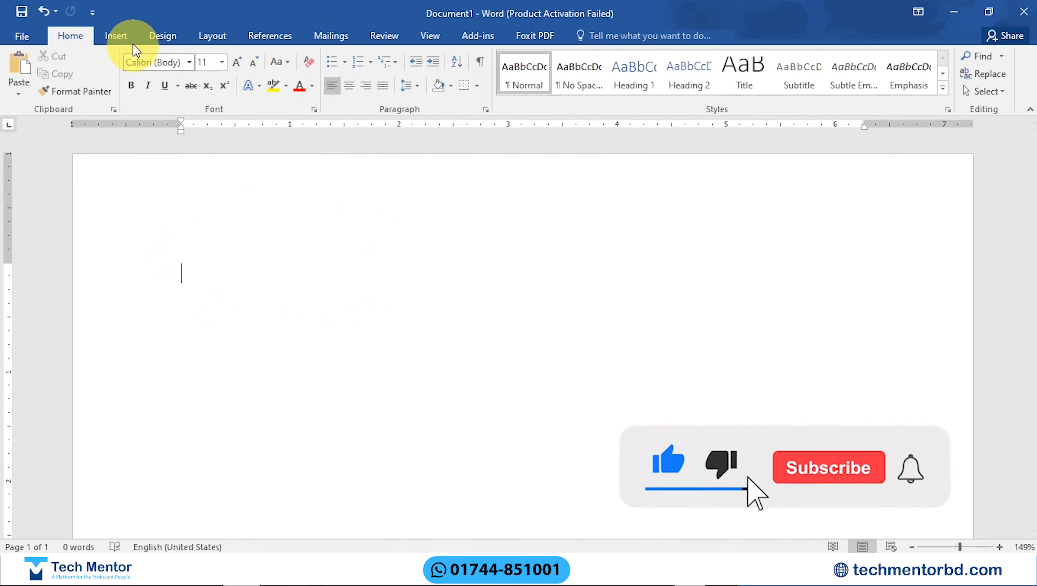
Step: Insert a new table with eight columns and six rows
click(117, 39)
click(108, 95)
click(197, 200)
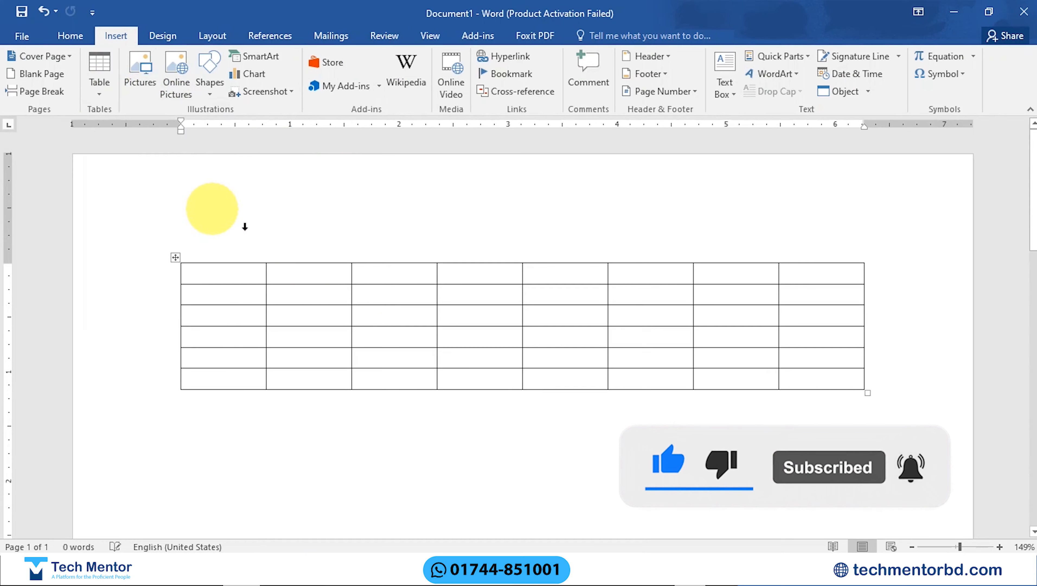
Step: Start a new table style of type Table for the whole table and set its font color to the blue Accent 5
click(568, 88)
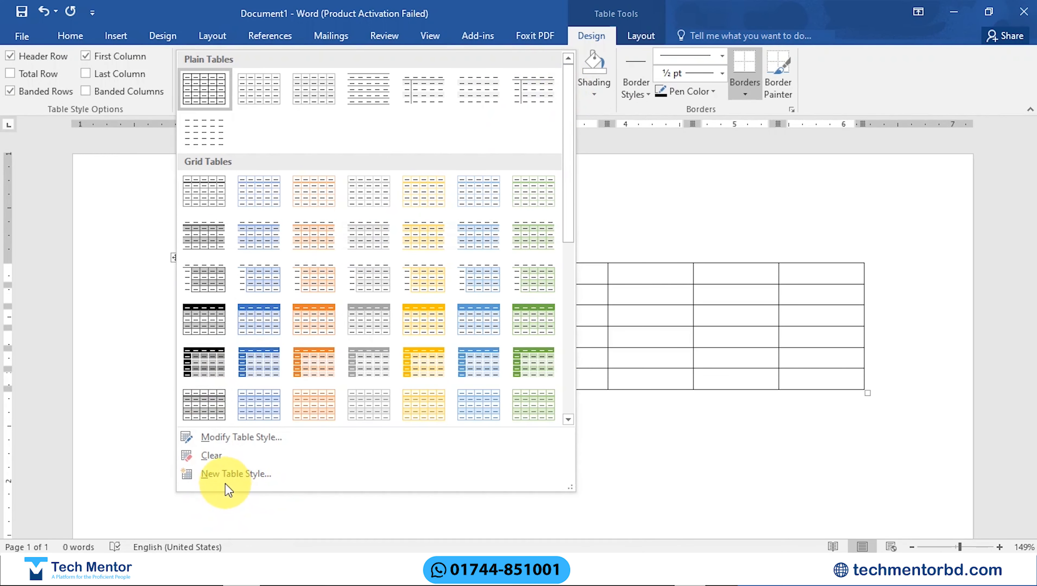
click(248, 477)
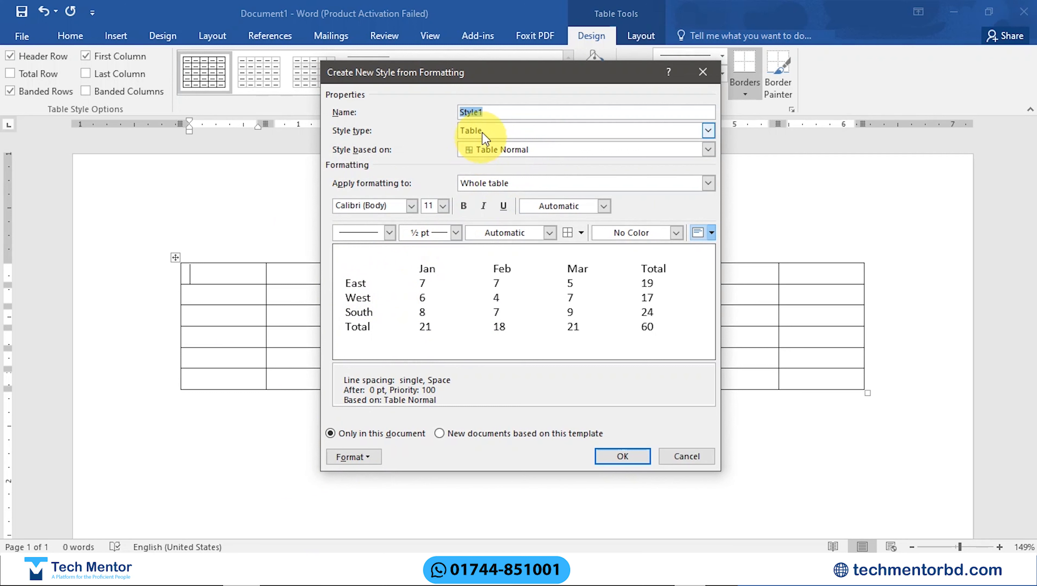
click(508, 131)
click(508, 131)
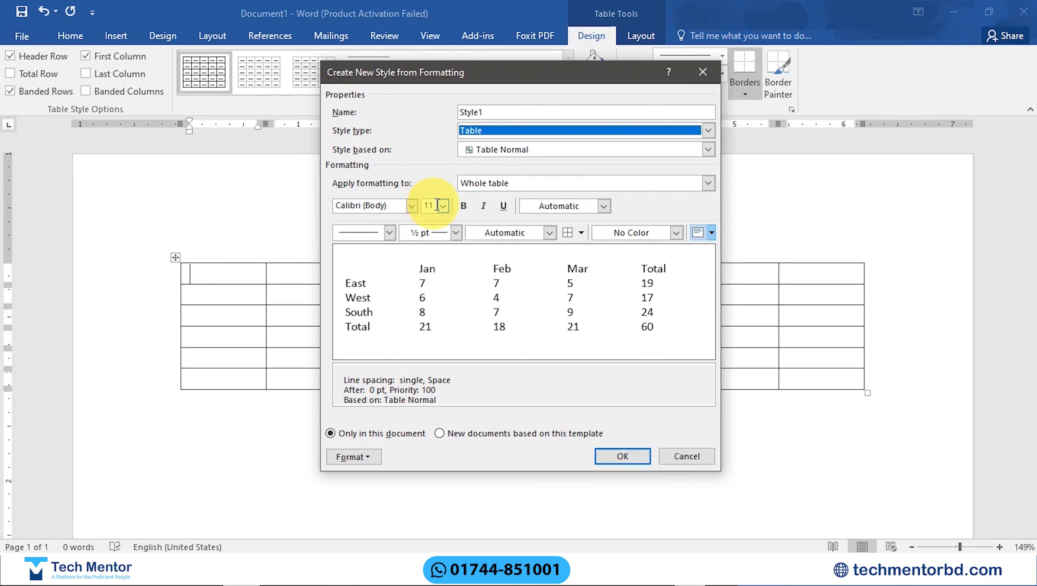
click(603, 205)
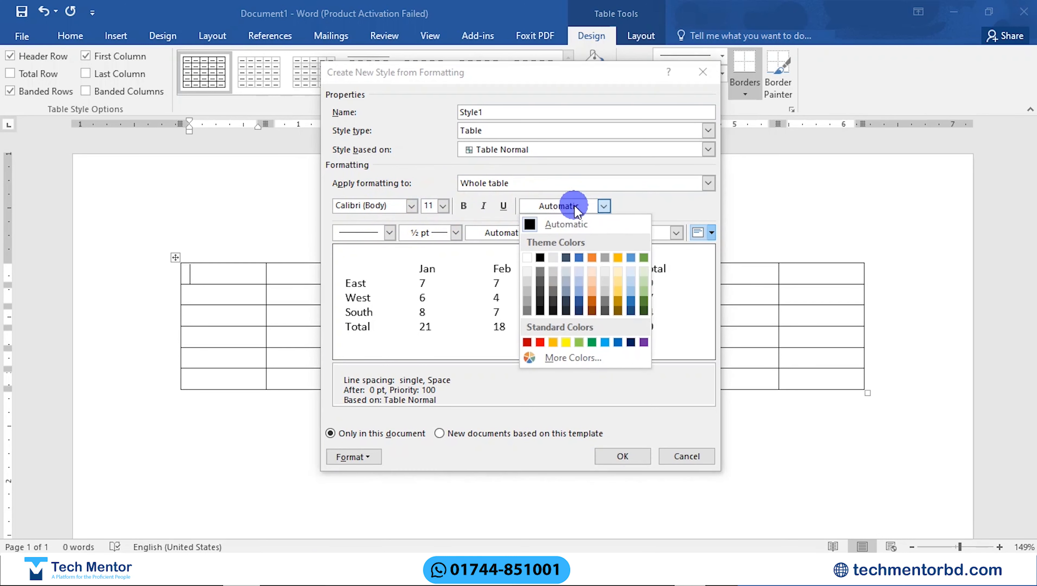
click(632, 257)
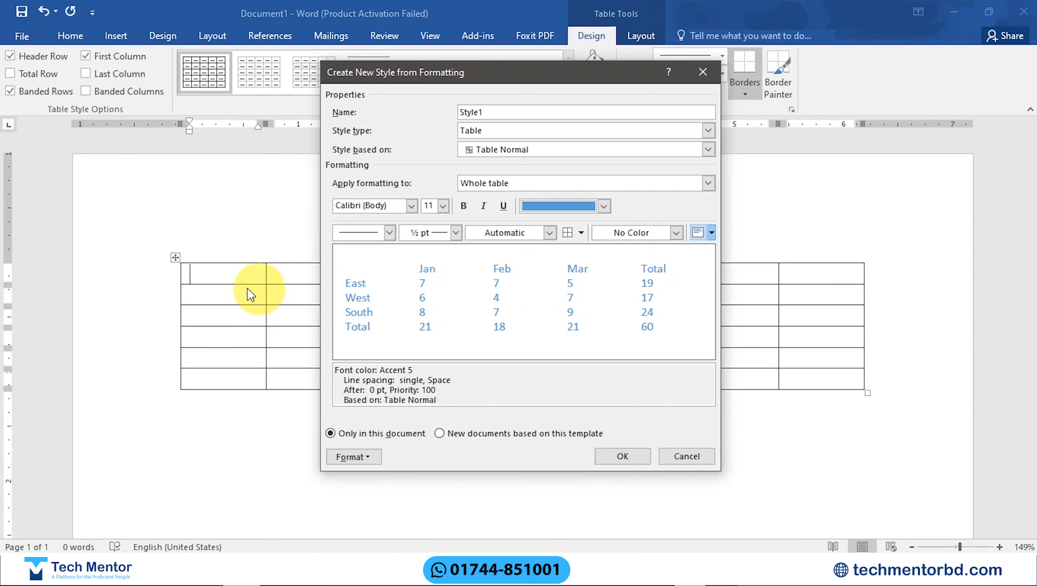
Step: Give the new style triple solid lines in Dark Blue and apply them to all borders
click(389, 232)
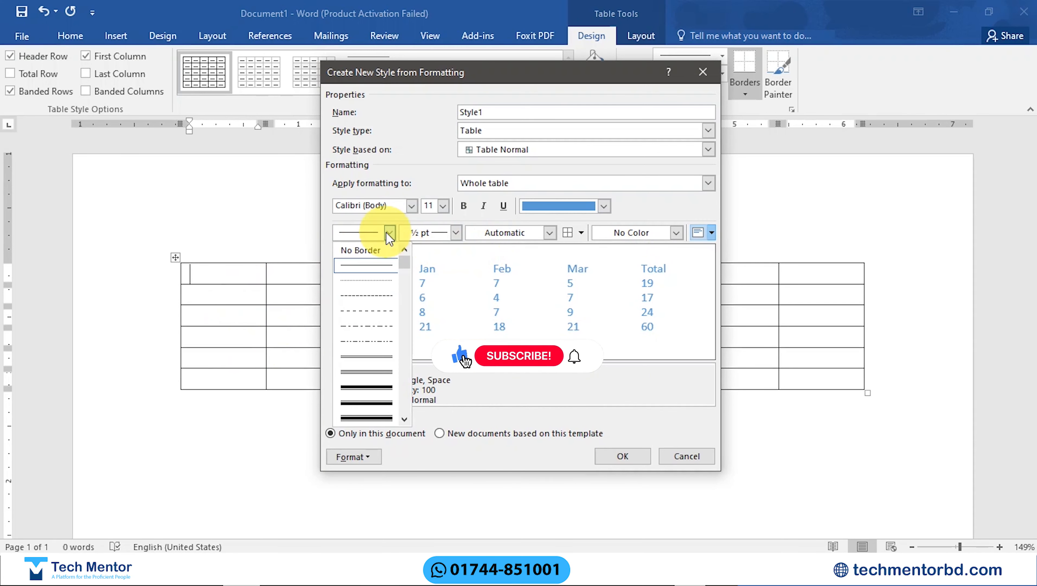
click(366, 387)
click(549, 232)
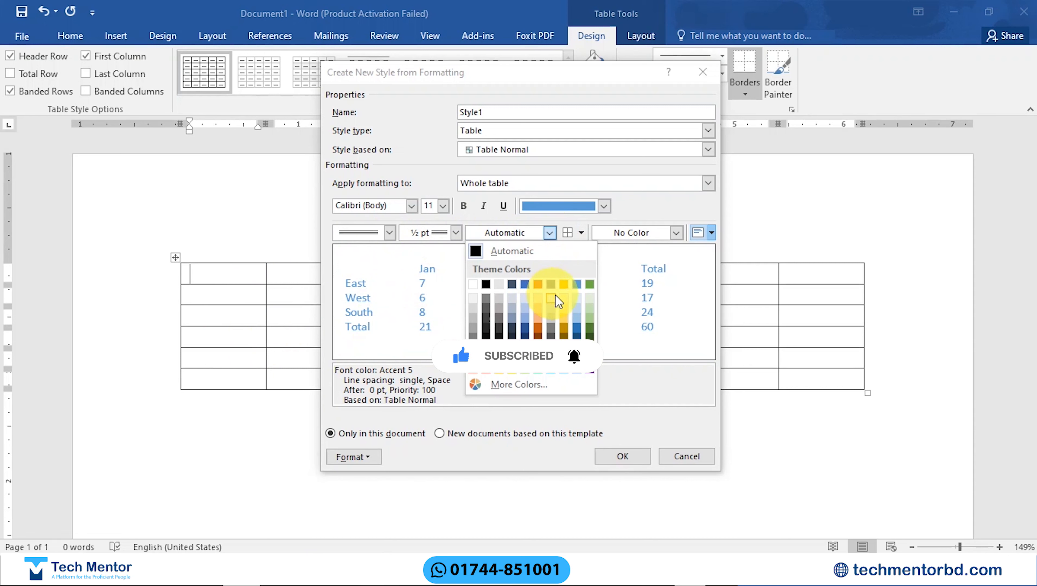
click(574, 353)
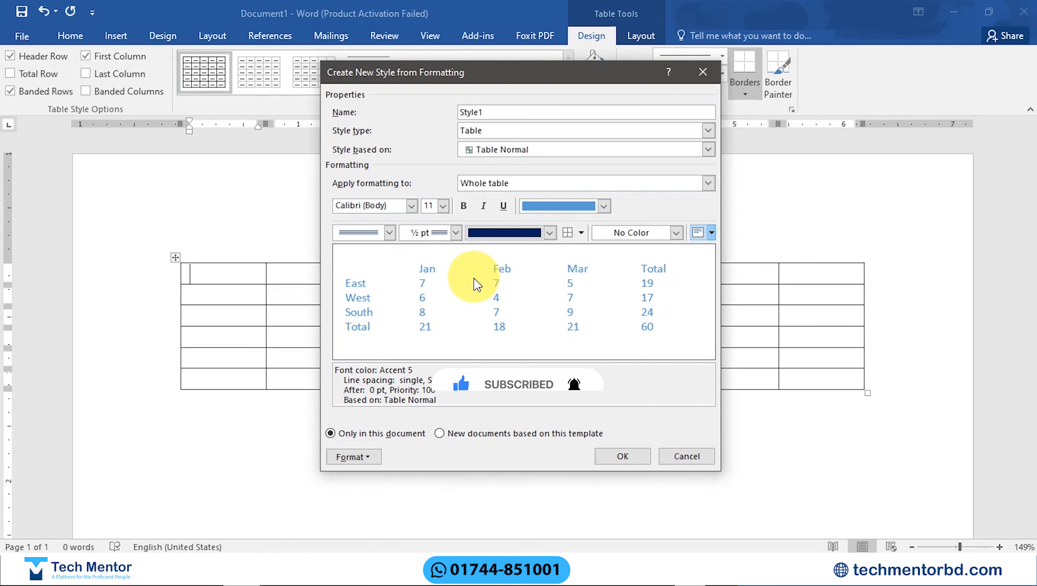
click(582, 232)
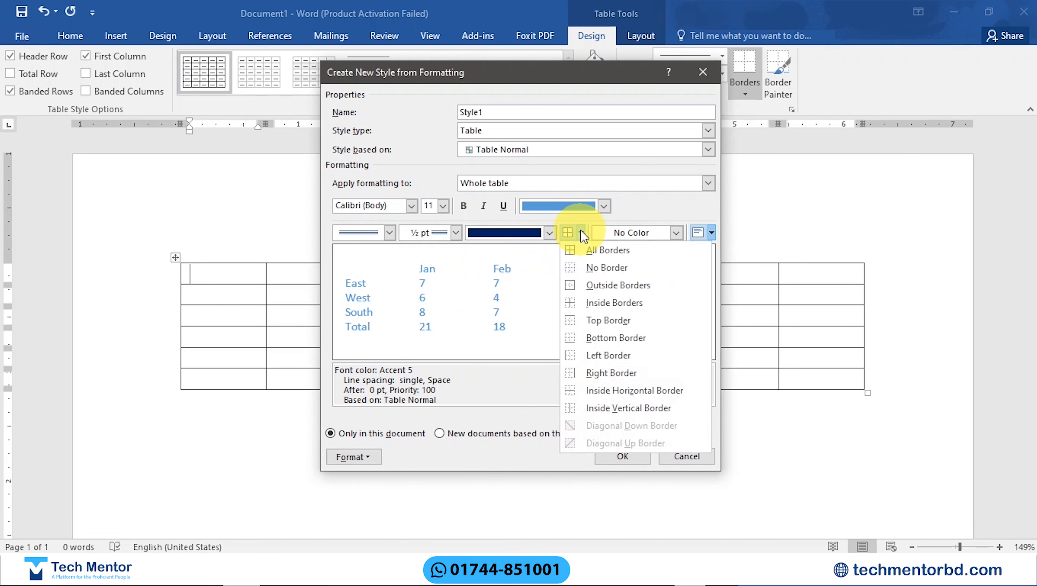
click(607, 251)
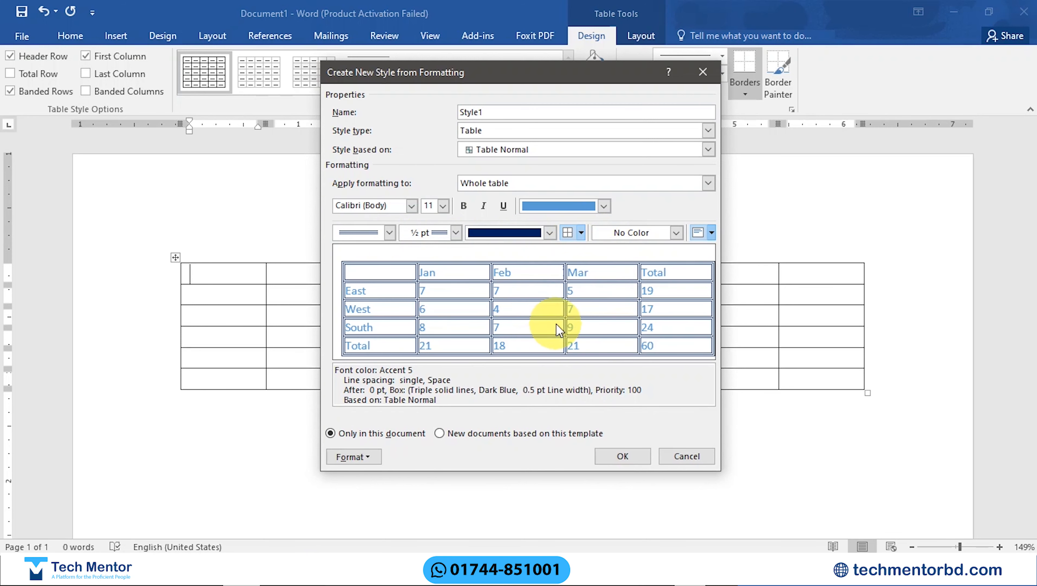
Step: Save the new table style and apply it to the eight-column table
click(623, 456)
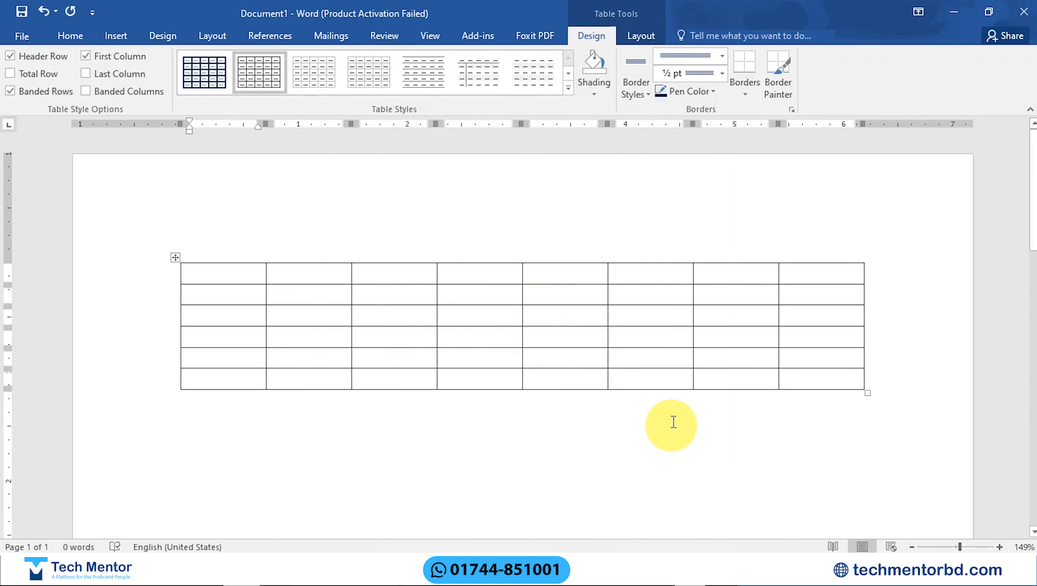
click(202, 66)
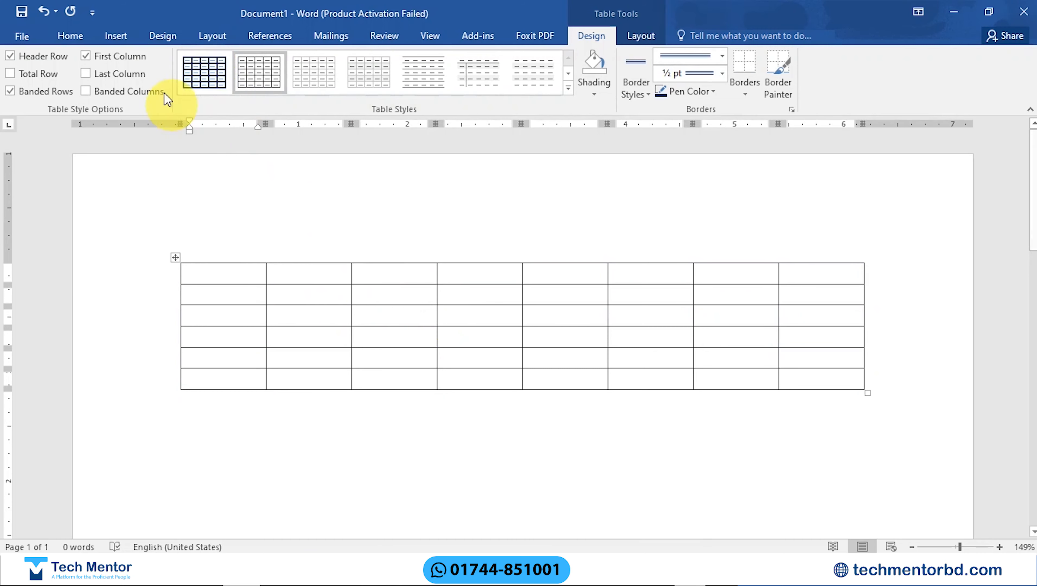
click(203, 68)
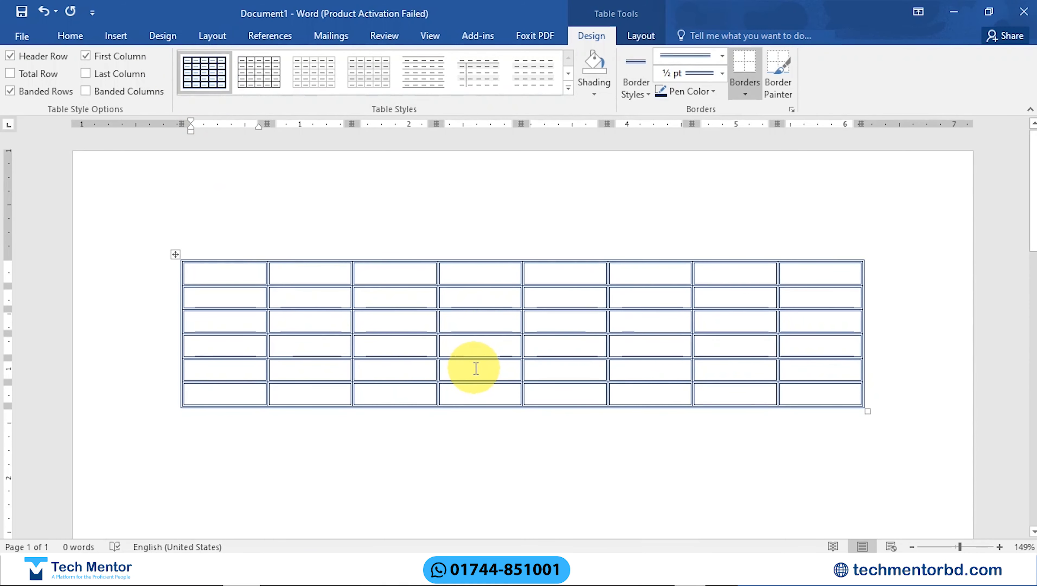
Step: Start another table style for the whole table and set its border line to thin-thick small gap, 2 ¼ pt wide
click(568, 88)
click(255, 492)
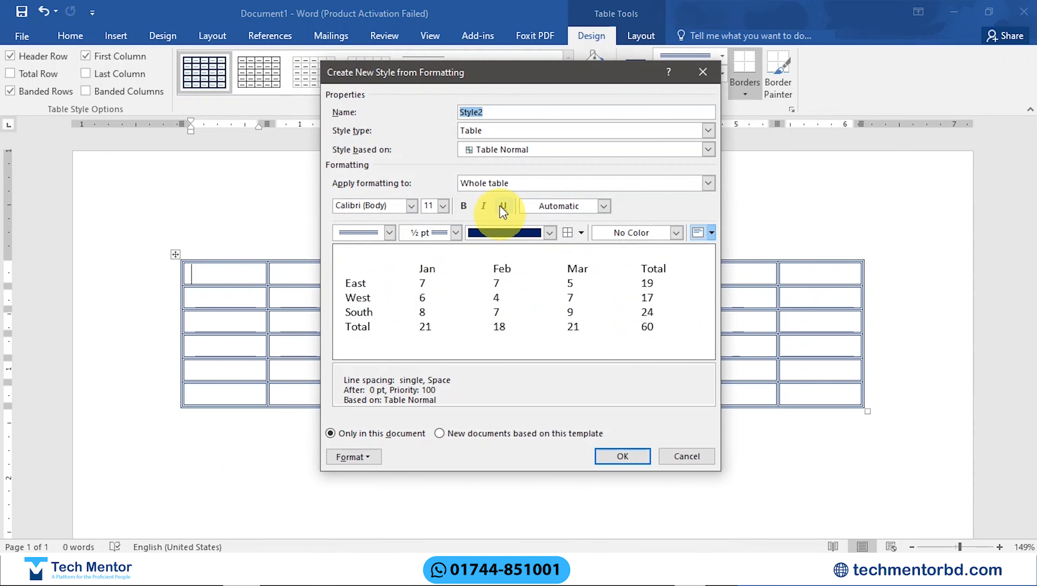
click(575, 205)
click(565, 205)
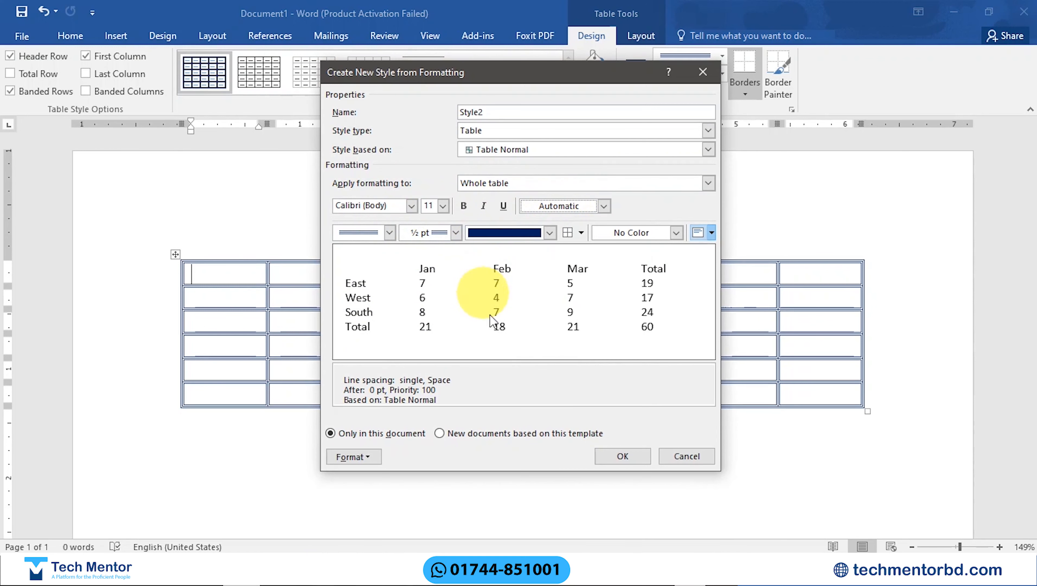
click(390, 232)
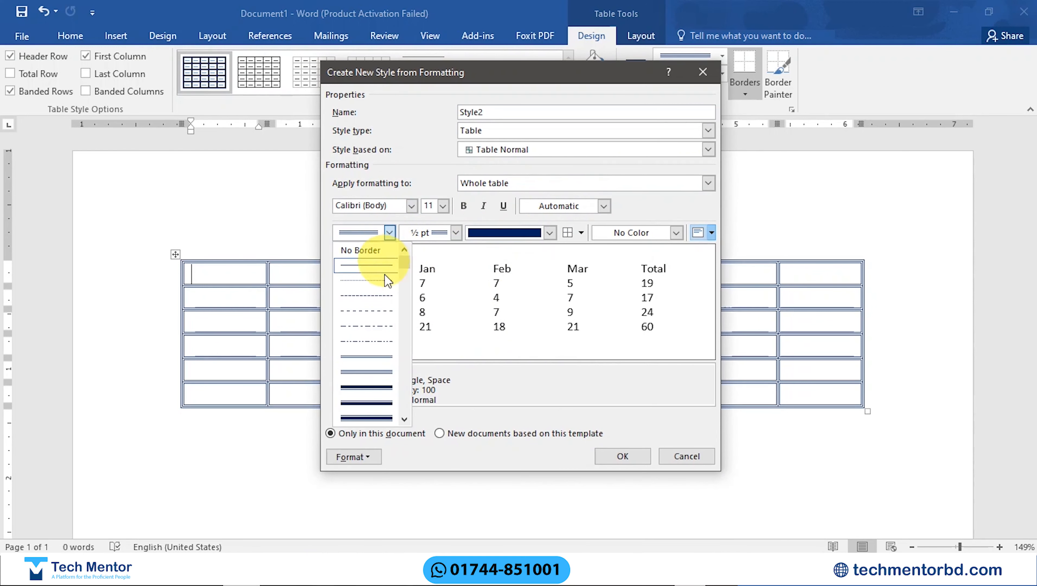
click(387, 387)
click(456, 232)
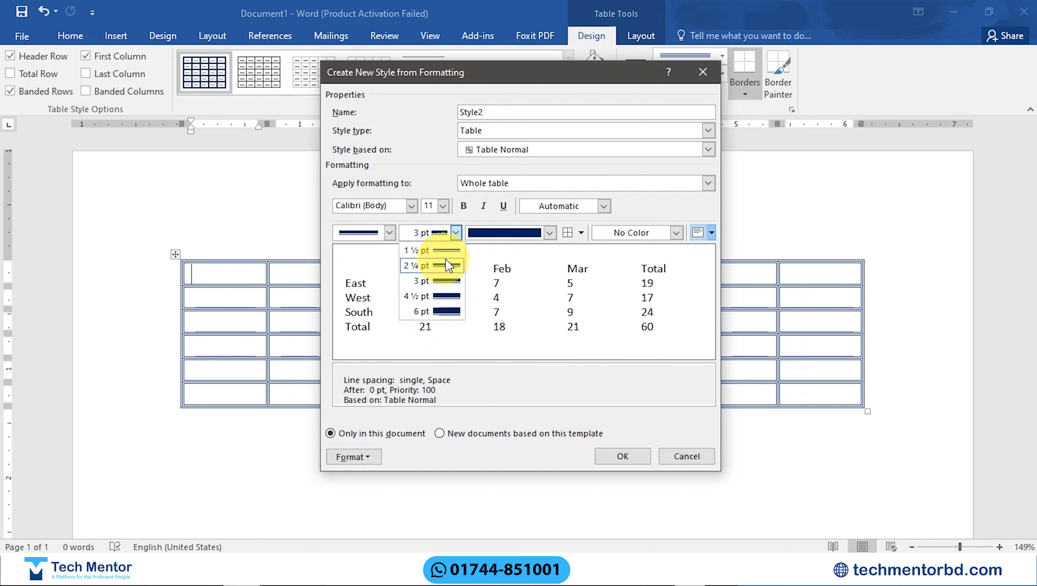
click(440, 266)
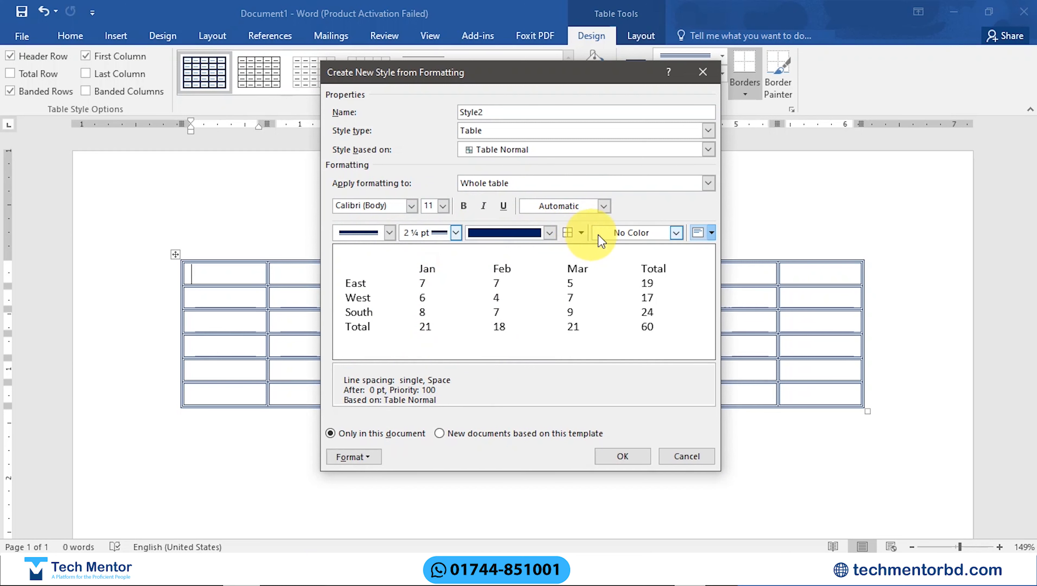
Step: Try a Blue fill for the whole table in the new style and set it back to No Color
click(677, 232)
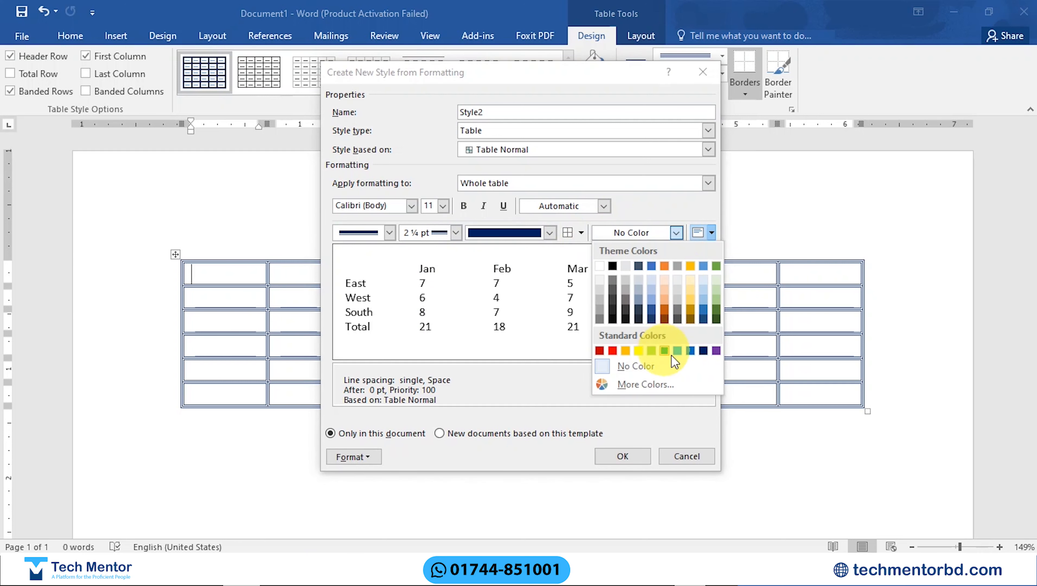
click(690, 351)
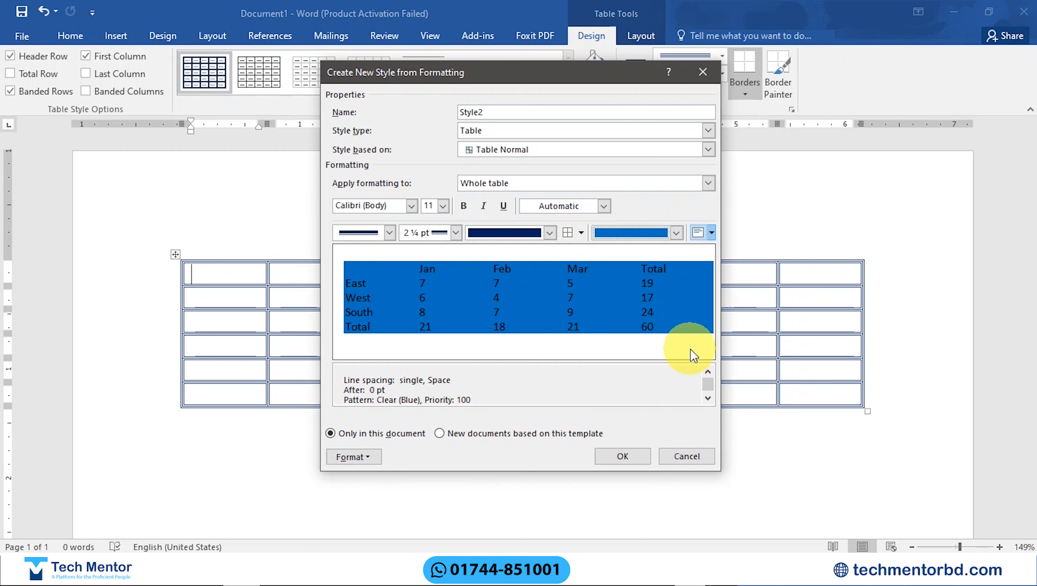
click(677, 232)
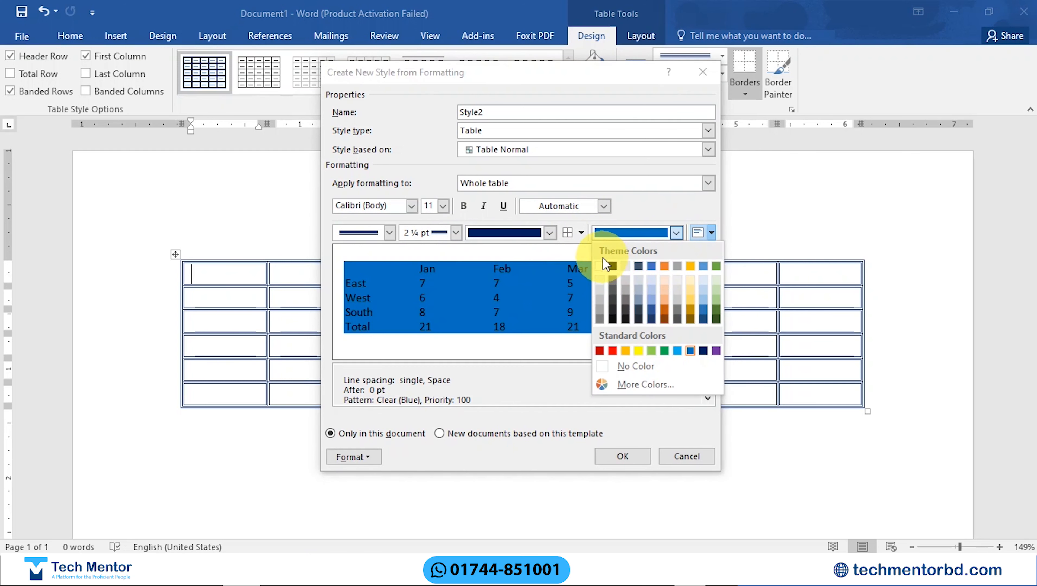
click(626, 368)
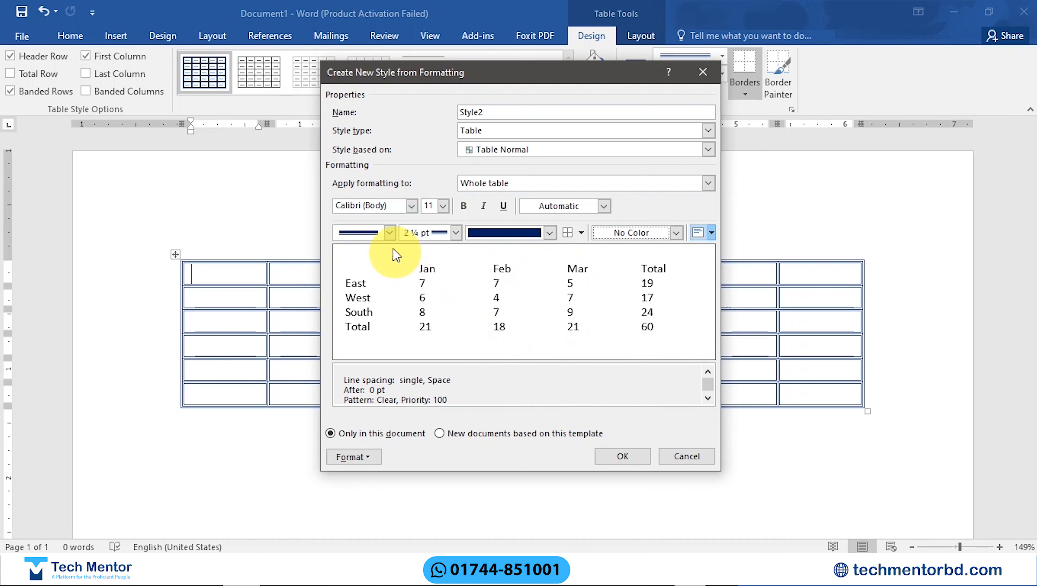
Step: Apply the chosen line to all borders of the new style and save the style
click(384, 233)
click(382, 235)
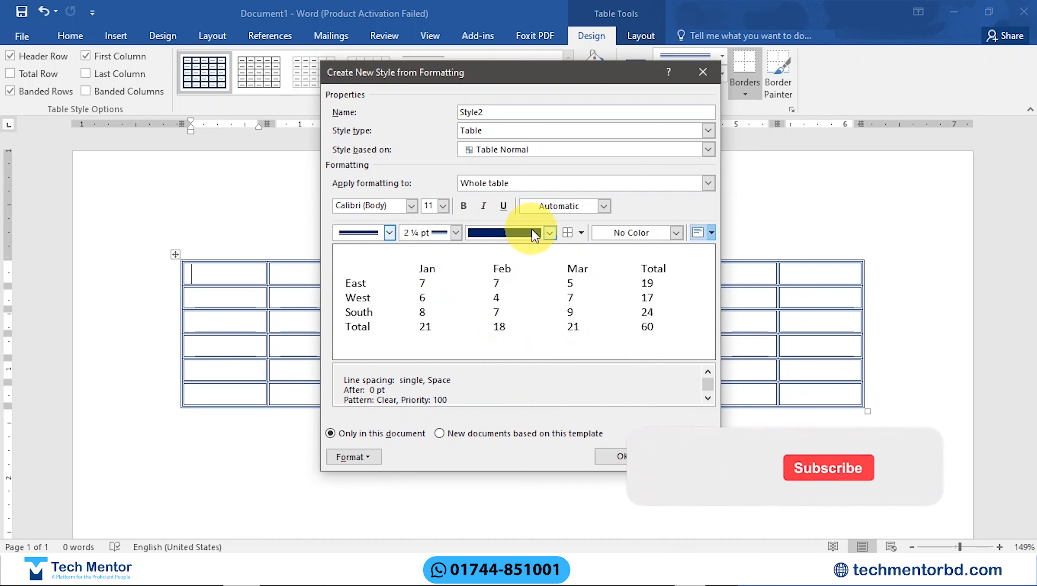
click(578, 235)
click(578, 277)
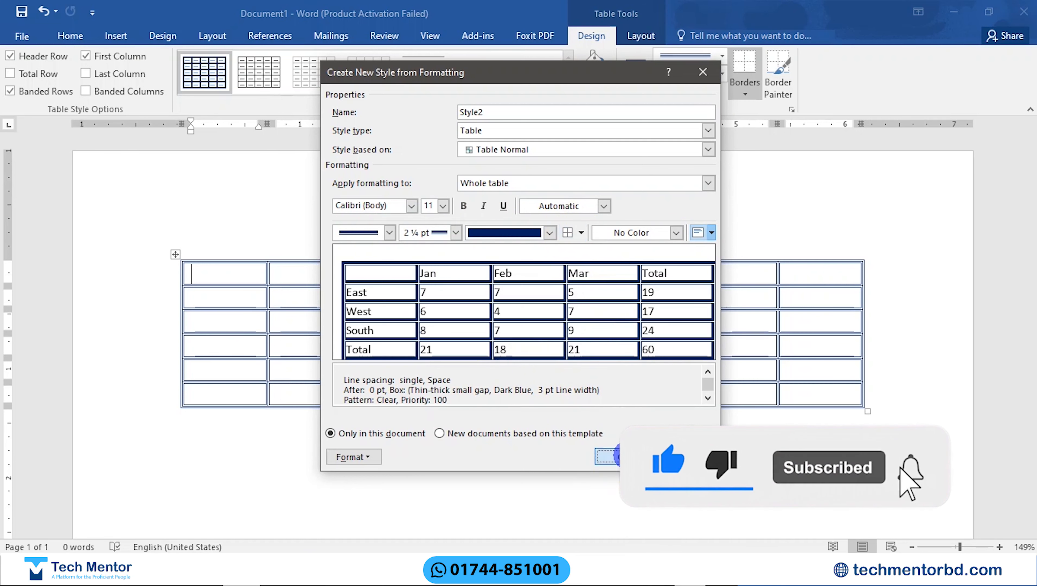
click(607, 456)
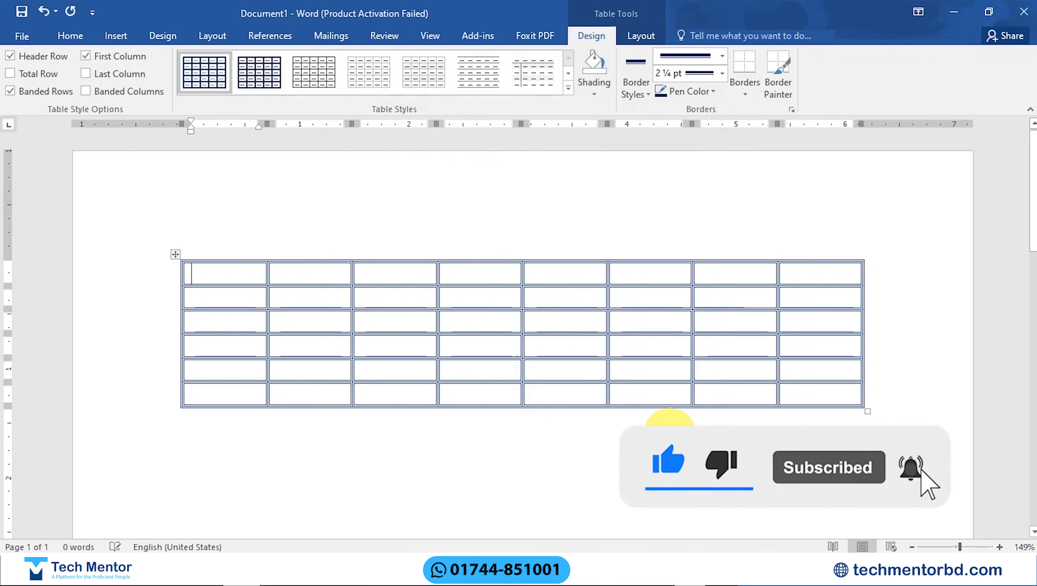
Step: Apply the second custom style to the table and enter Dghjfjf, Hjfjdtk,f and JMDK,.G in the first three cells of the first row
click(260, 84)
drag(245, 260, 800, 417)
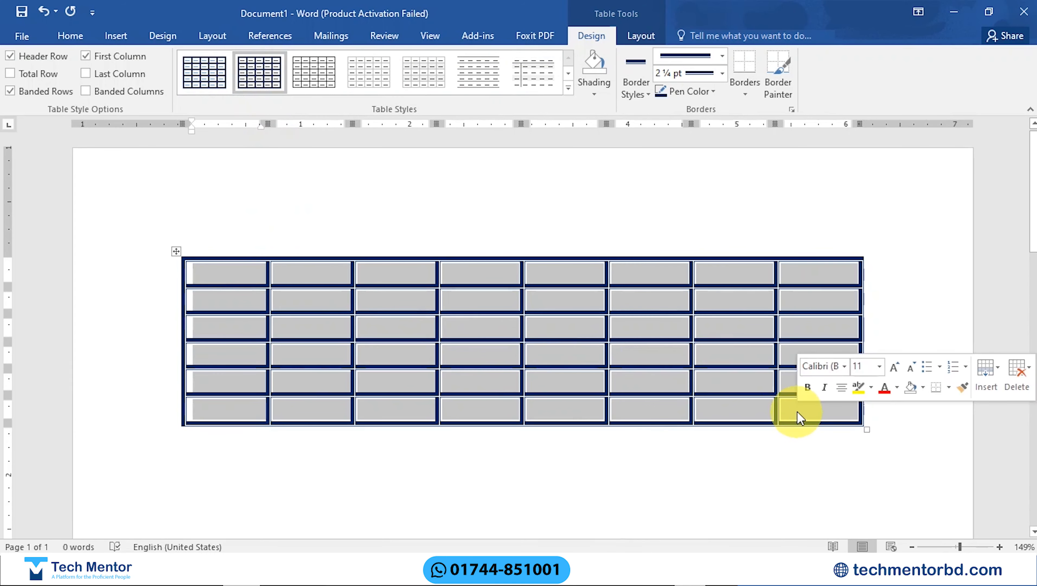
click(261, 277)
text(dghjfjf)
text(hjfjdtk,f)
key(Tab)
text(JMDK,.G)
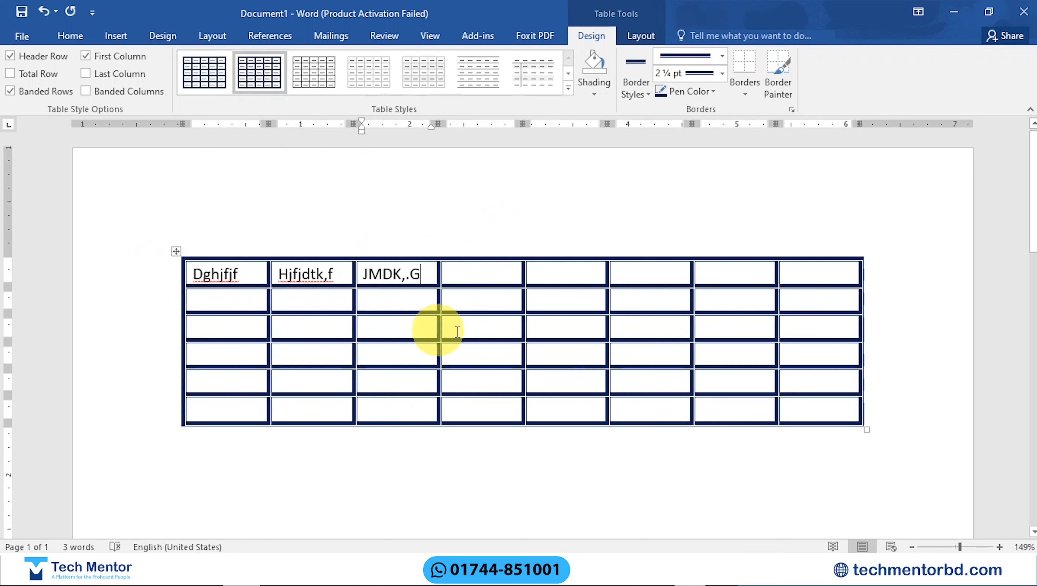
Step: Delete the whole table and insert a new table with six columns and six rows
click(177, 251)
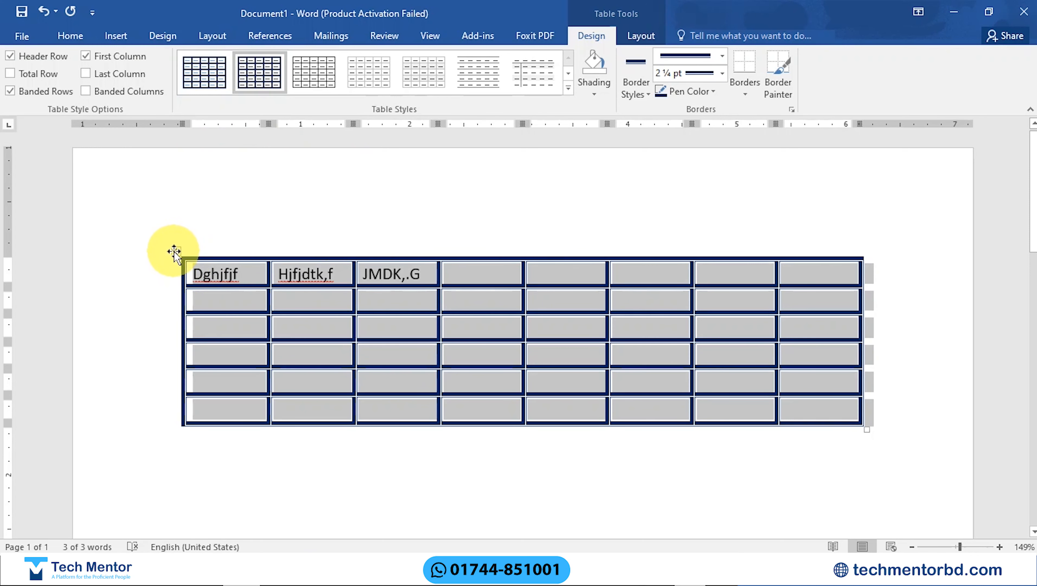
click(173, 251)
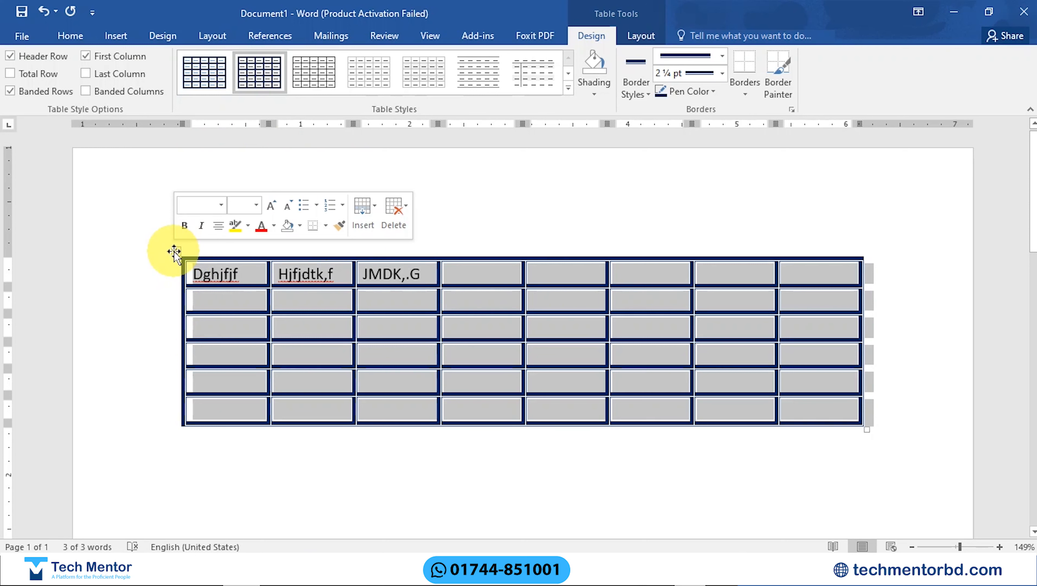
key(BackSpace)
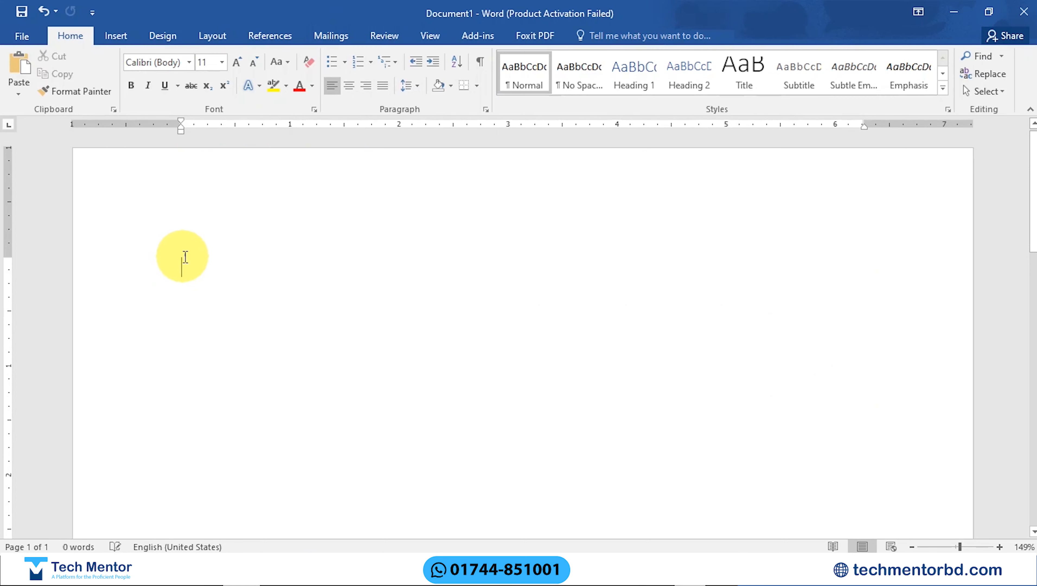
key(ctrl+z)
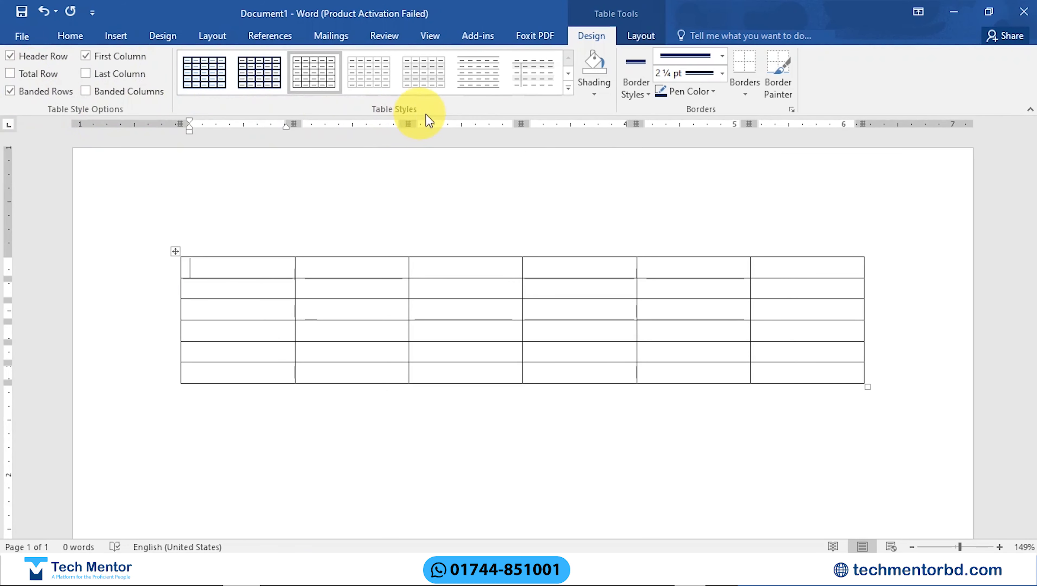
Step: Examine the shading colors and select the whole table, the second column and the first row in turn
click(594, 93)
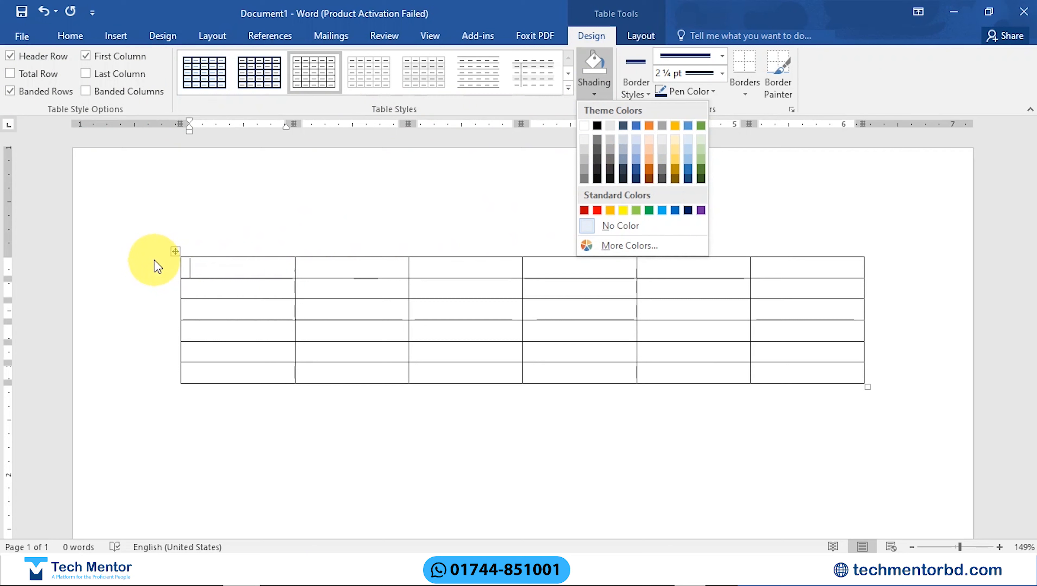
click(170, 251)
click(173, 251)
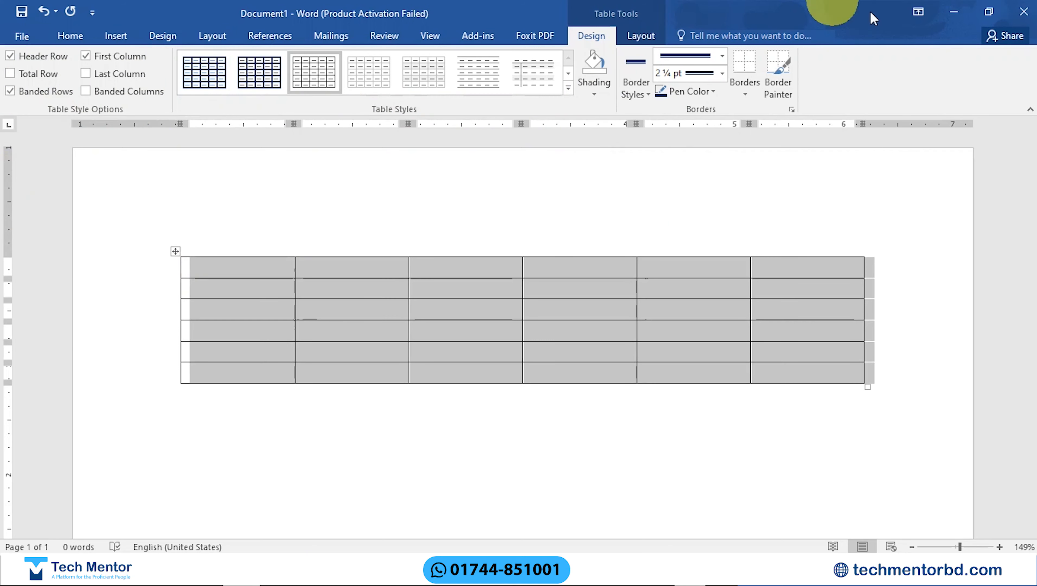
click(339, 268)
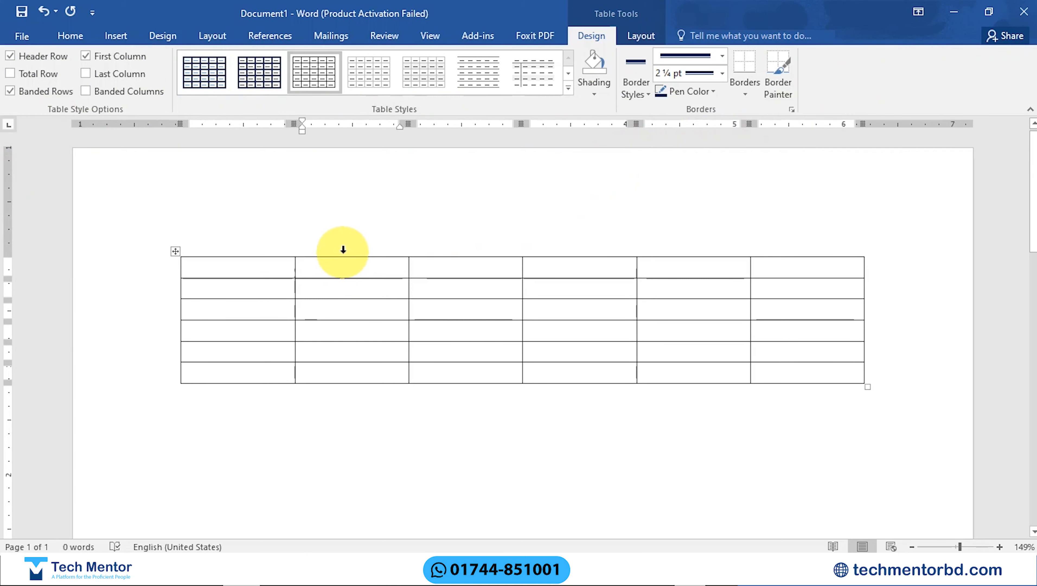
click(343, 245)
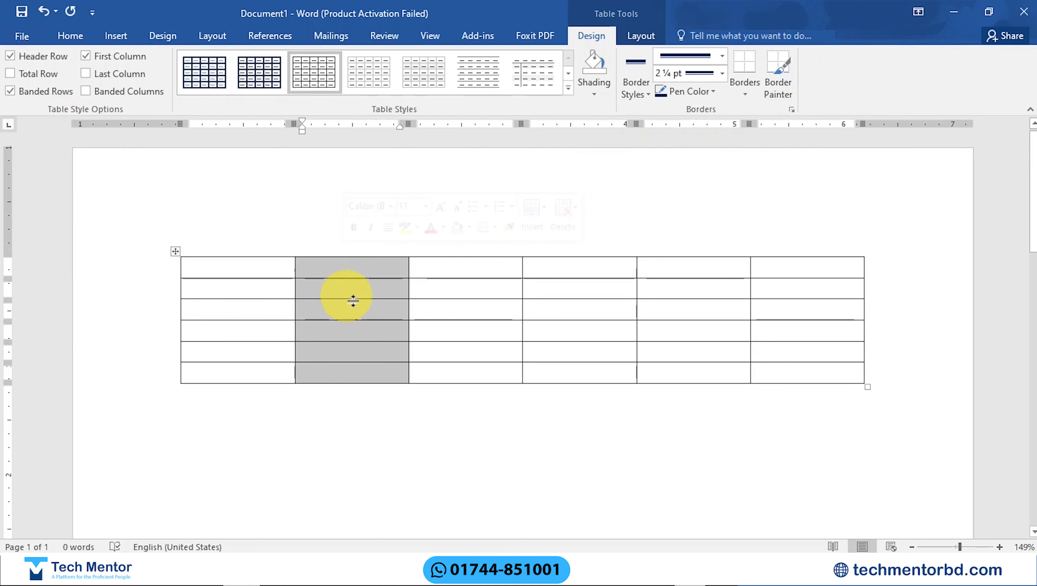
click(164, 277)
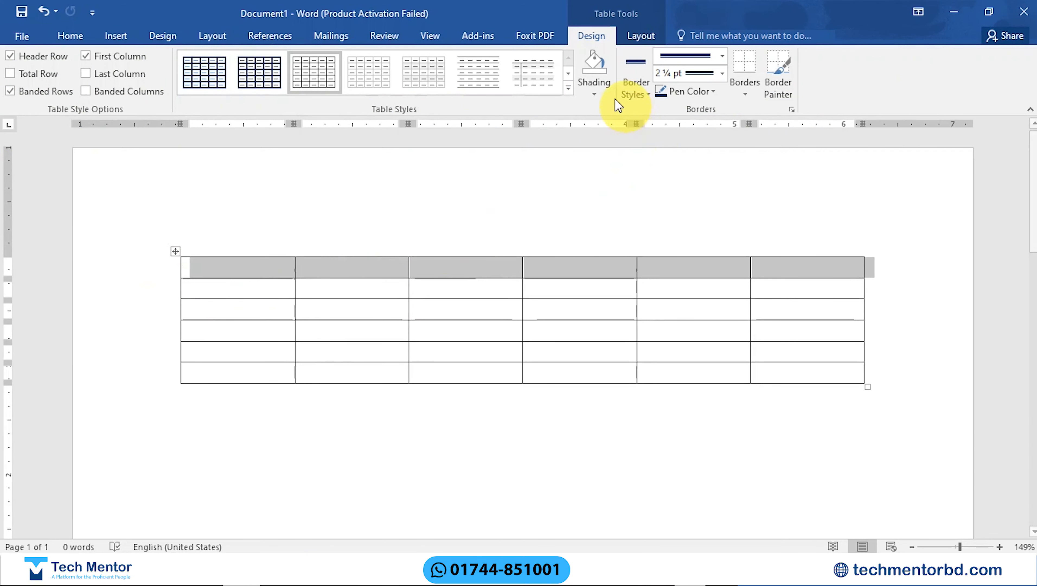
click(600, 99)
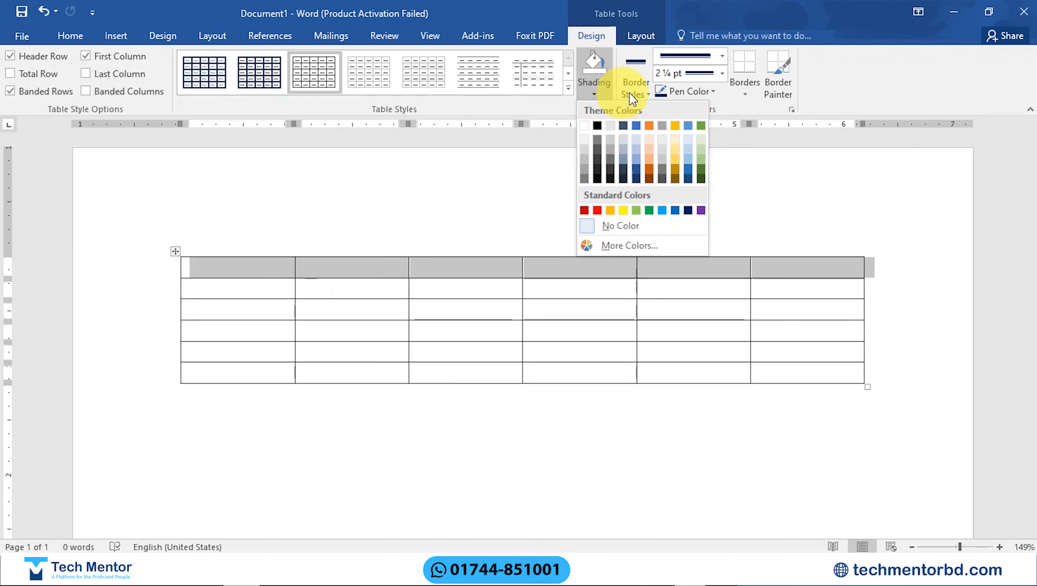
Step: Pick the black ½ pt double-line border style and leave the Border Painter without drawing
click(650, 93)
click(636, 175)
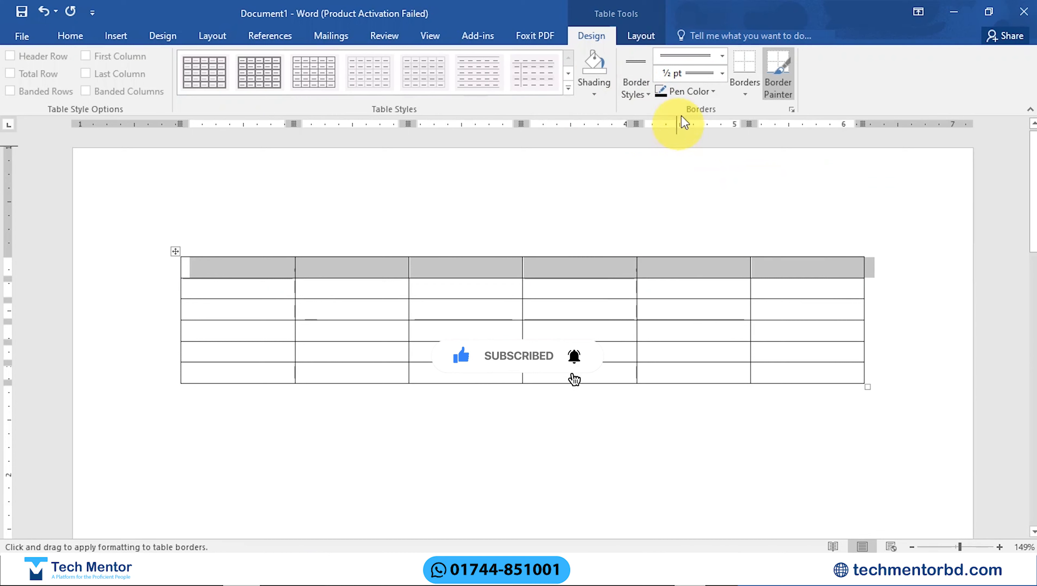
key(Escape)
Step: Select the whole table, choose the orange ½ pt double-line border style and set the pen color to a dark blue
key(ctrl+a)
click(647, 94)
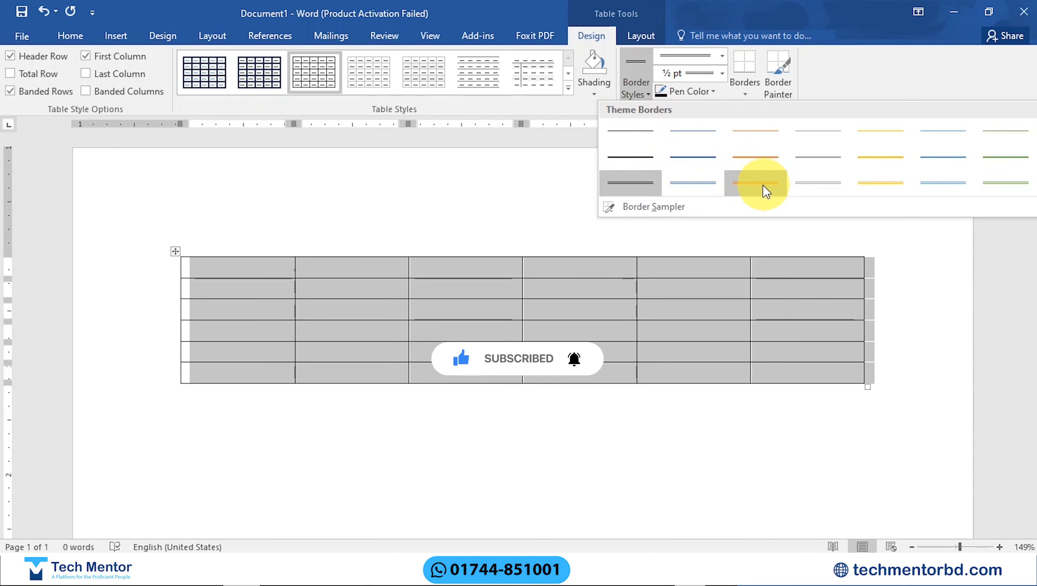
click(769, 193)
click(712, 91)
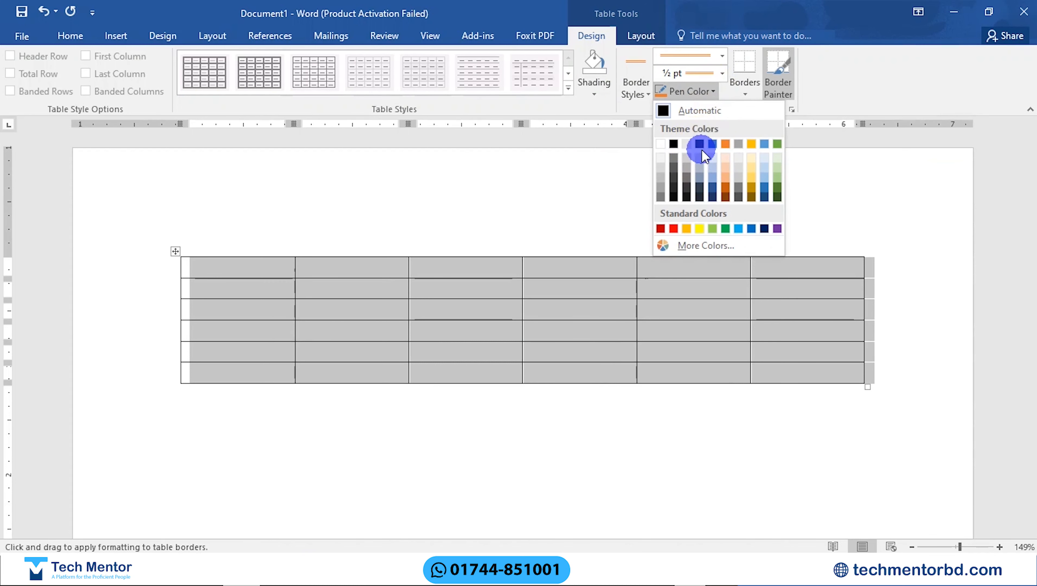
click(766, 201)
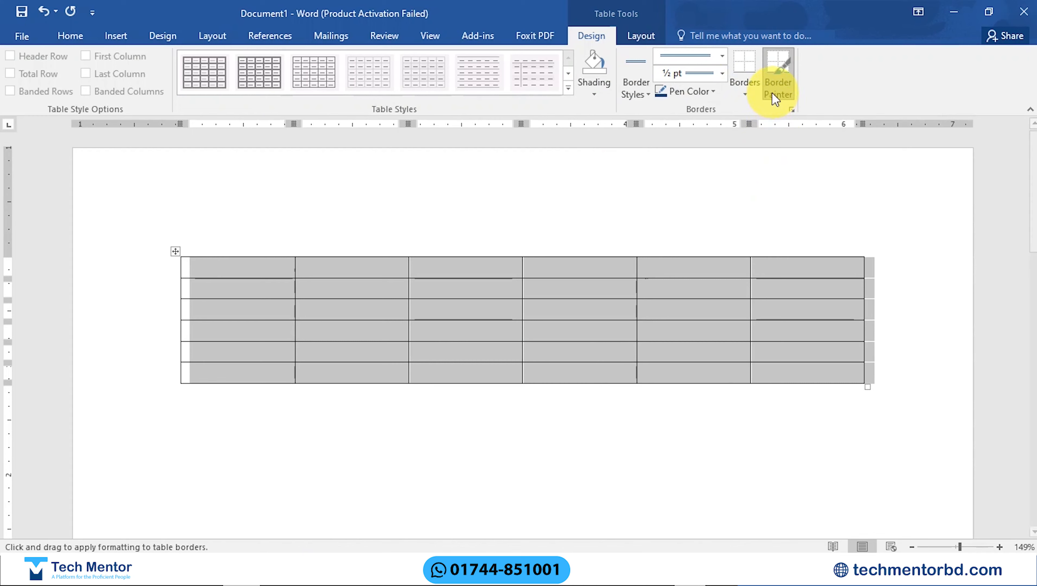
Step: Apply the blue double line to all borders of the six-column table
click(743, 90)
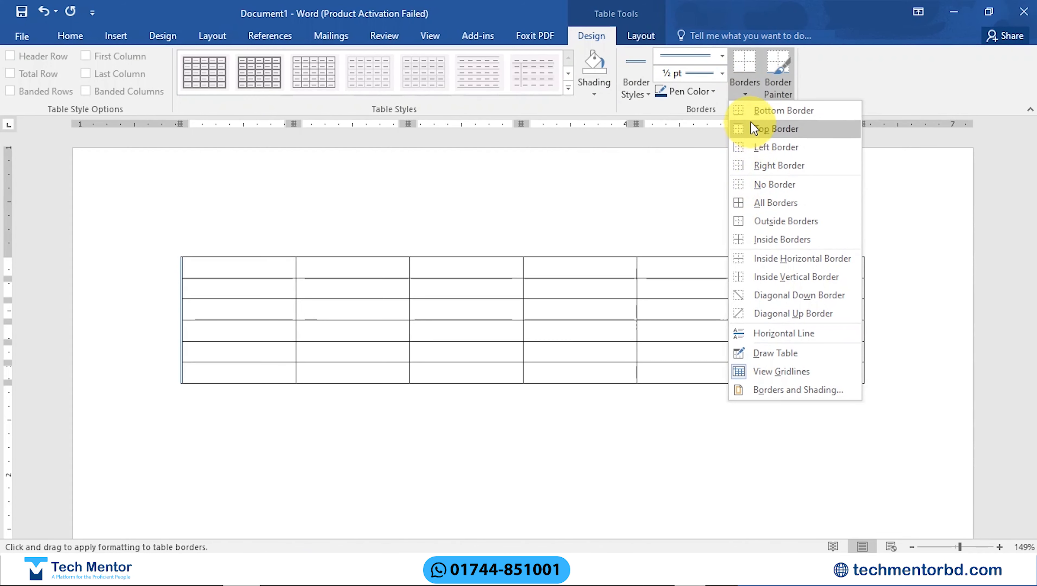
click(757, 202)
click(542, 292)
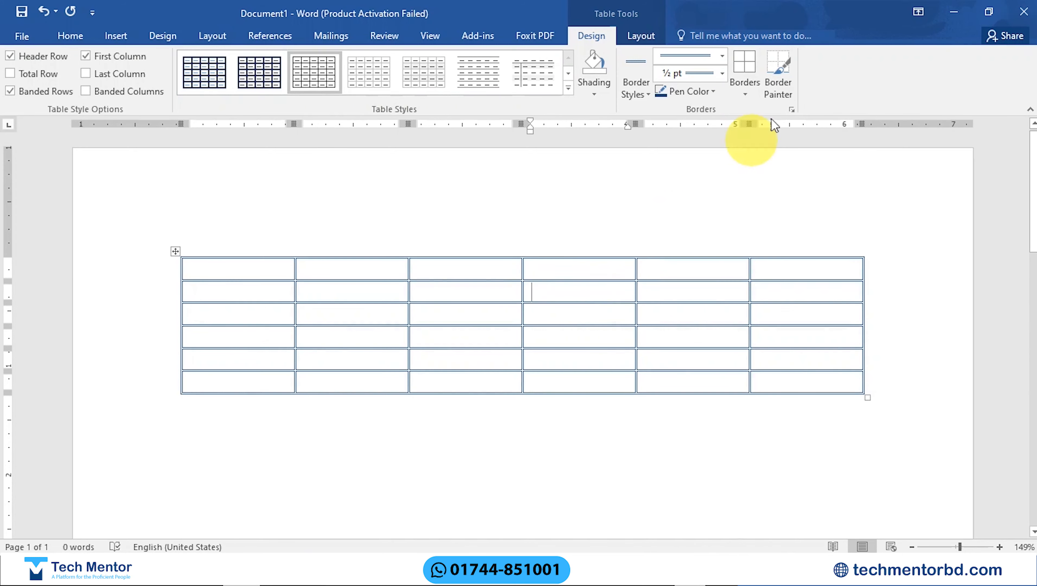